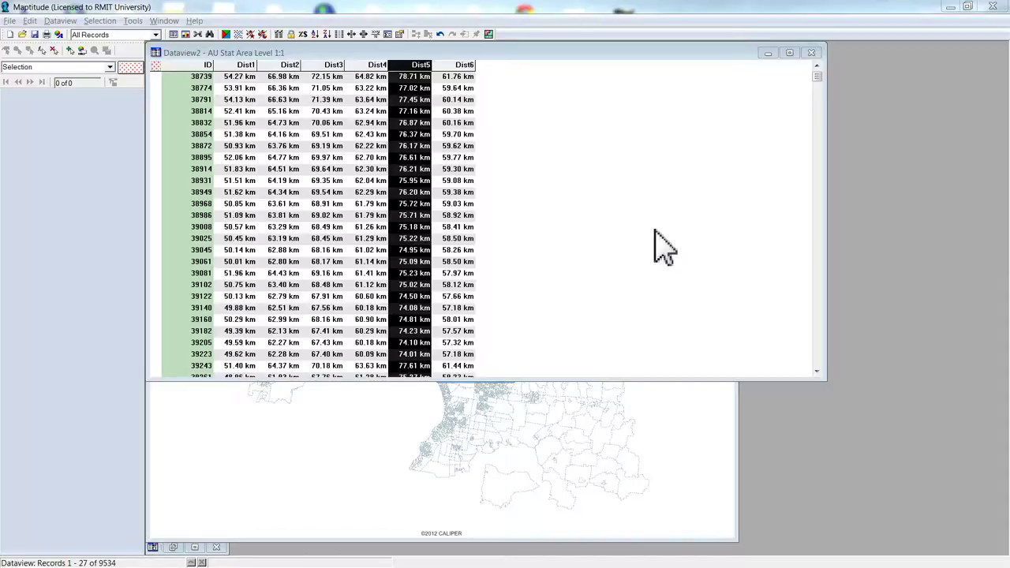
Open the table's structure for modification and add seven new fields after Dist6
click(60, 21)
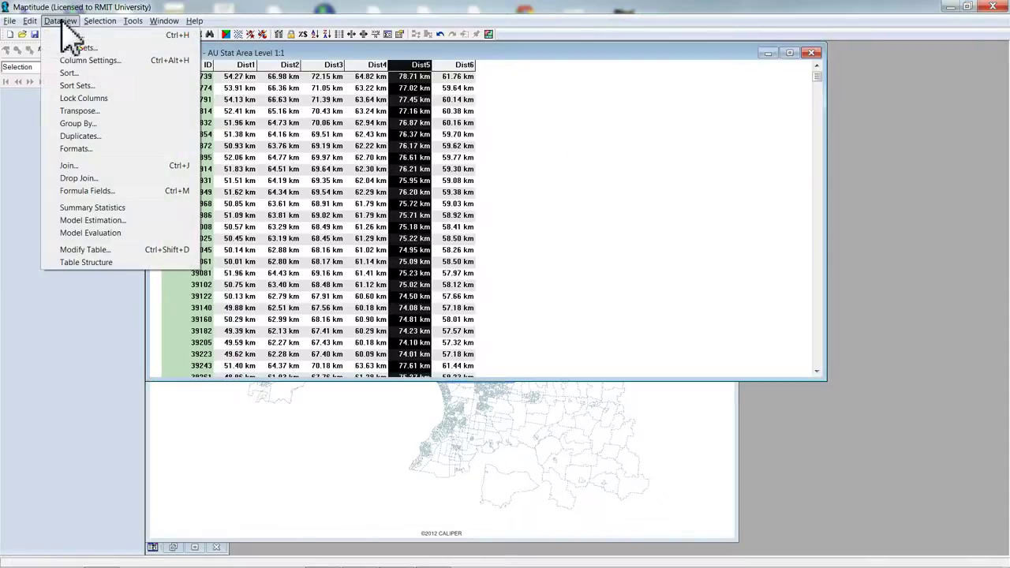
click(84, 249)
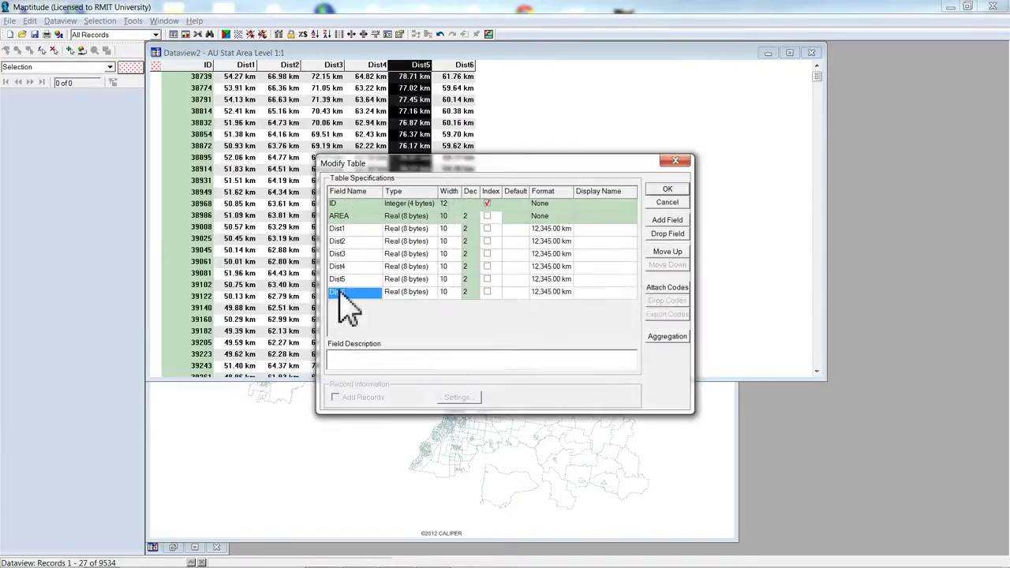
click(669, 221)
click(669, 221)
click(669, 221)
click(669, 221)
click(669, 221)
click(669, 221)
click(669, 221)
Rename the first of the new fields as Attract
click(366, 244)
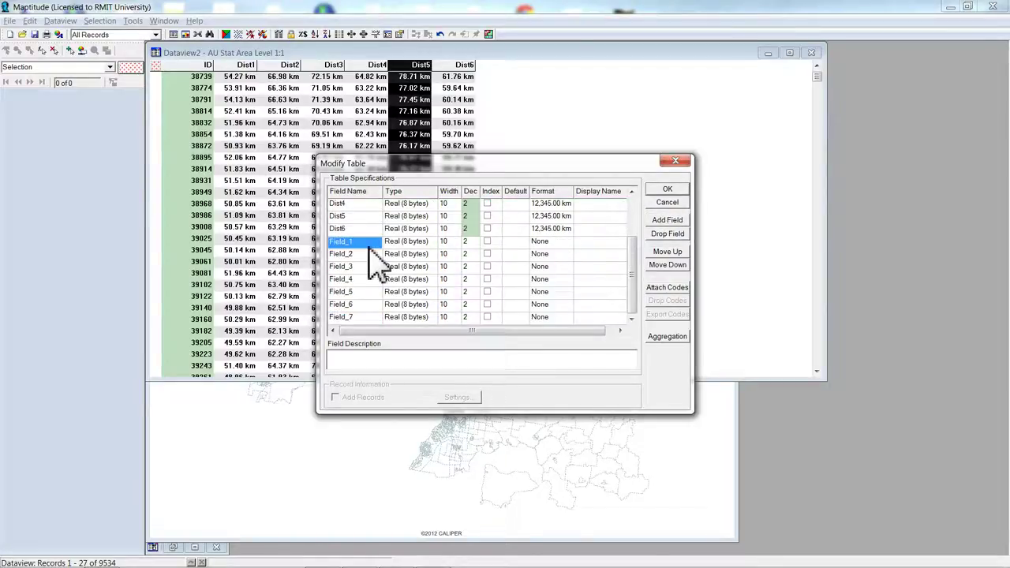
click(340, 243)
text(Attract)
Copy the name Attract to the other six new fields, Field_2 through Field_7
click(359, 244)
click(331, 243)
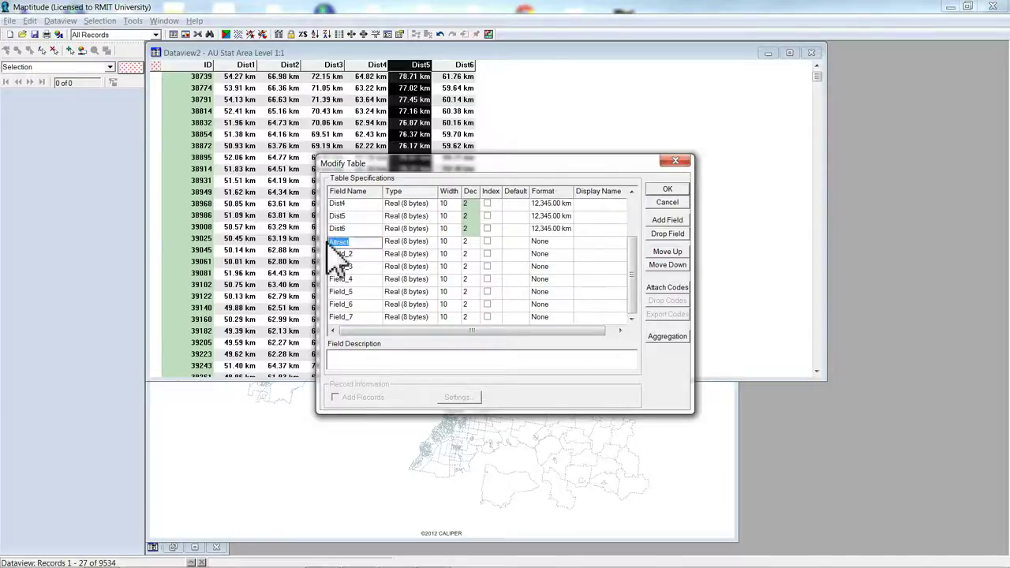
key(ctrl+c)
click(339, 253)
key(ctrl+v)
click(342, 265)
key(ctrl+v)
click(353, 278)
key(ctrl+v)
click(354, 292)
key(ctrl+v)
click(359, 304)
key(ctrl+v)
click(359, 317)
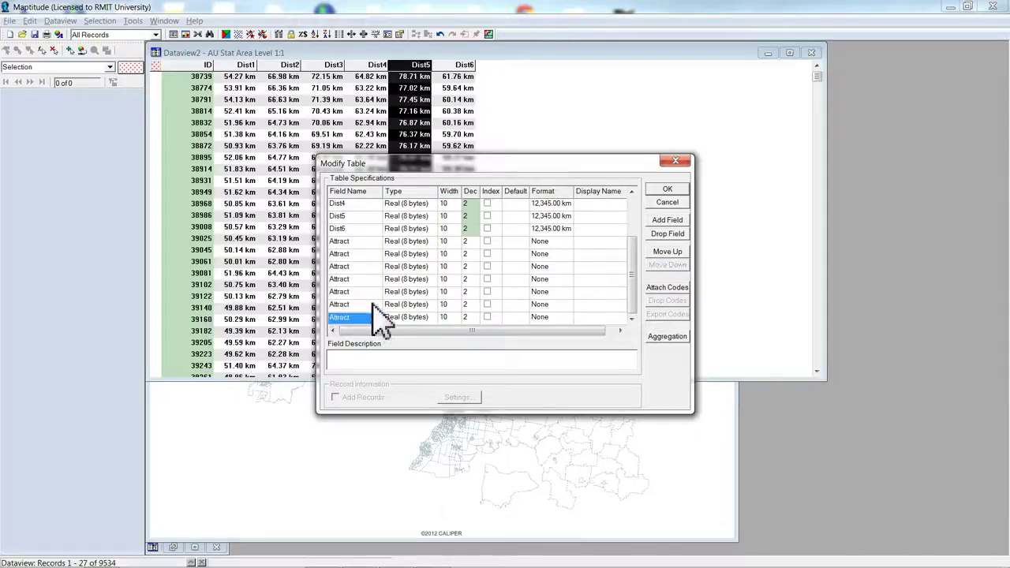
key(ctrl+v)
Number the first three Attract fields so they are named Attract1, Attract2 and Attract3
click(360, 243)
click(360, 243)
text(1)
click(362, 254)
text(2)
click(361, 267)
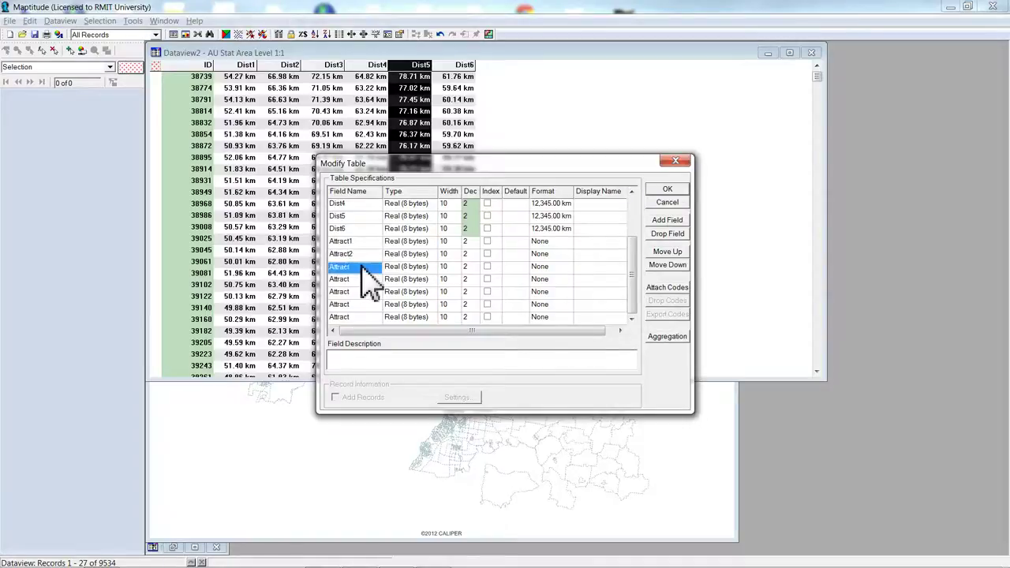
text(2)
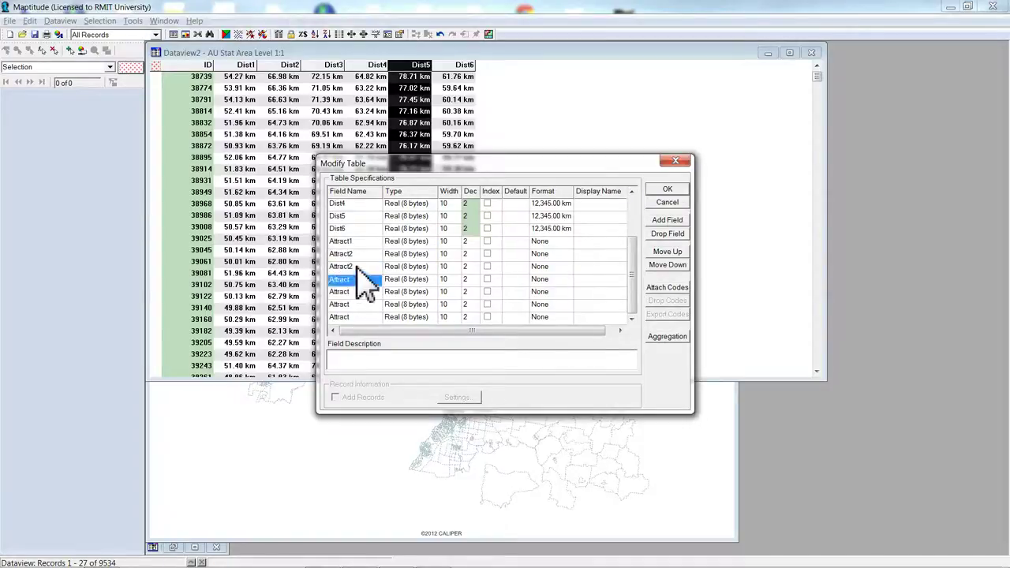
key(BackSpace)
text(3)
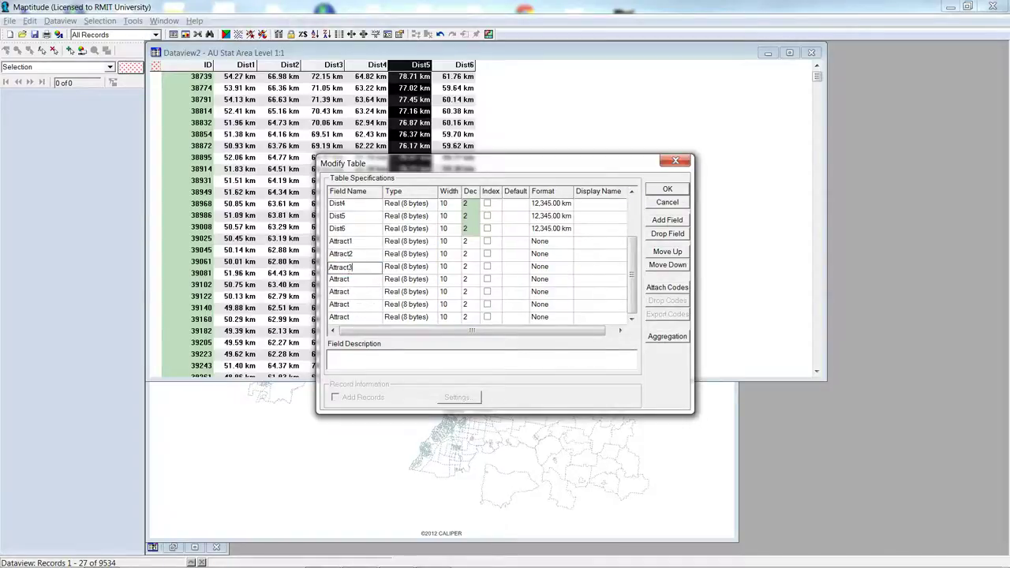
Rename the remaining four Attract fields as Attract4, Attract5, Attract6 and AttractTotal
click(355, 280)
text(4)
click(360, 293)
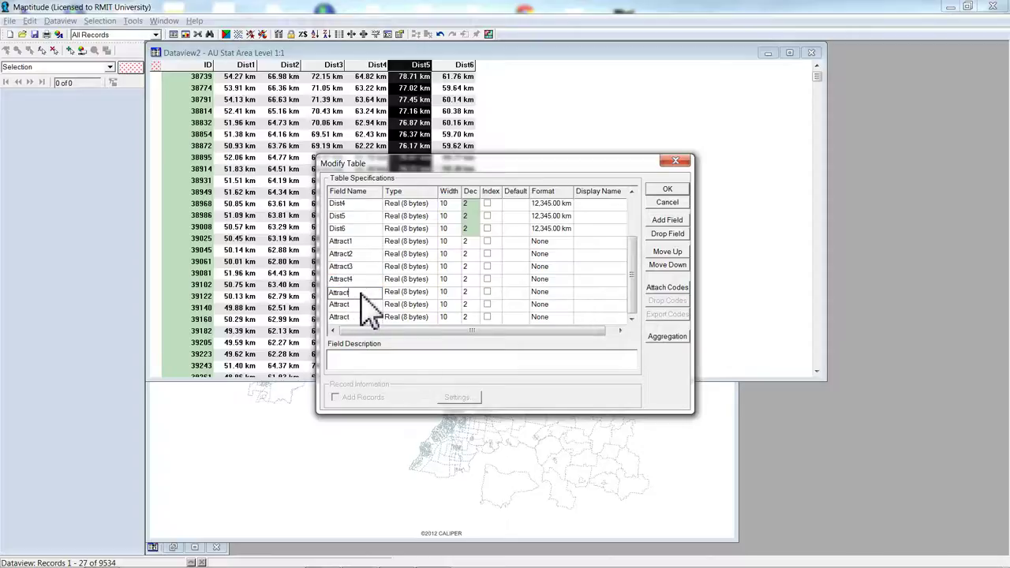
text(5)
click(361, 305)
text(6)
click(362, 317)
text(Total)
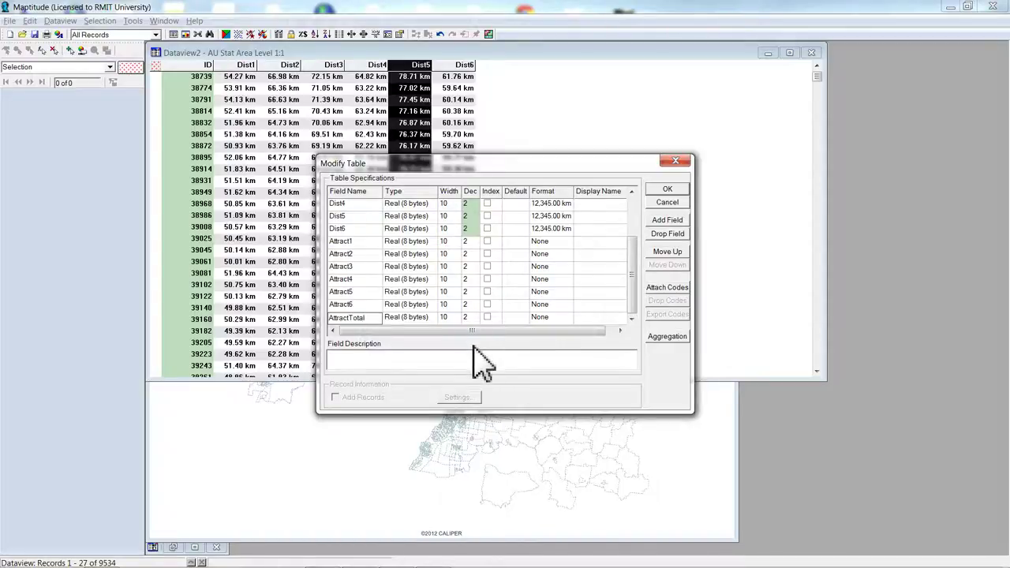
Apply the modified table structure to the dataview
click(355, 292)
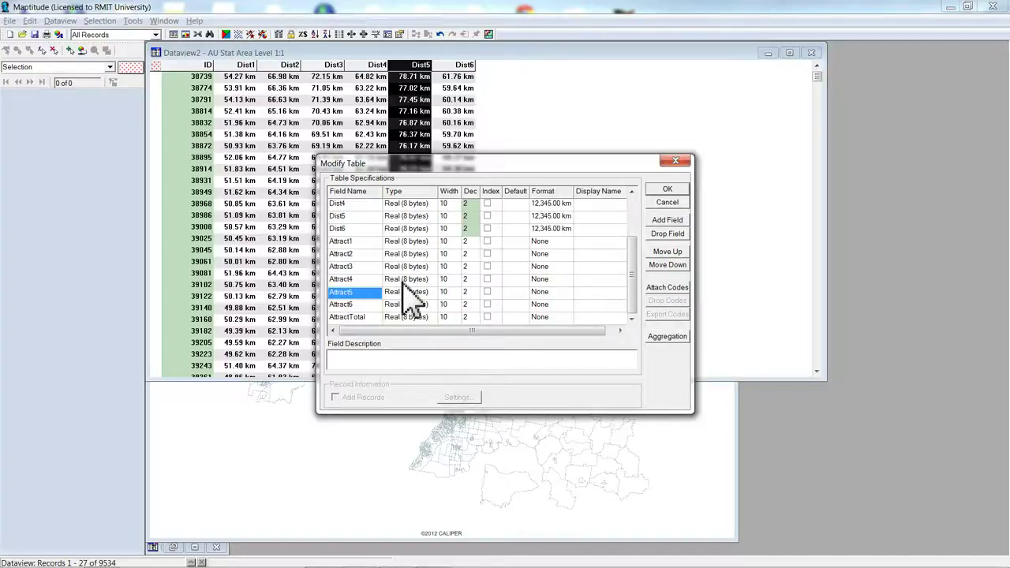
click(668, 189)
click(550, 319)
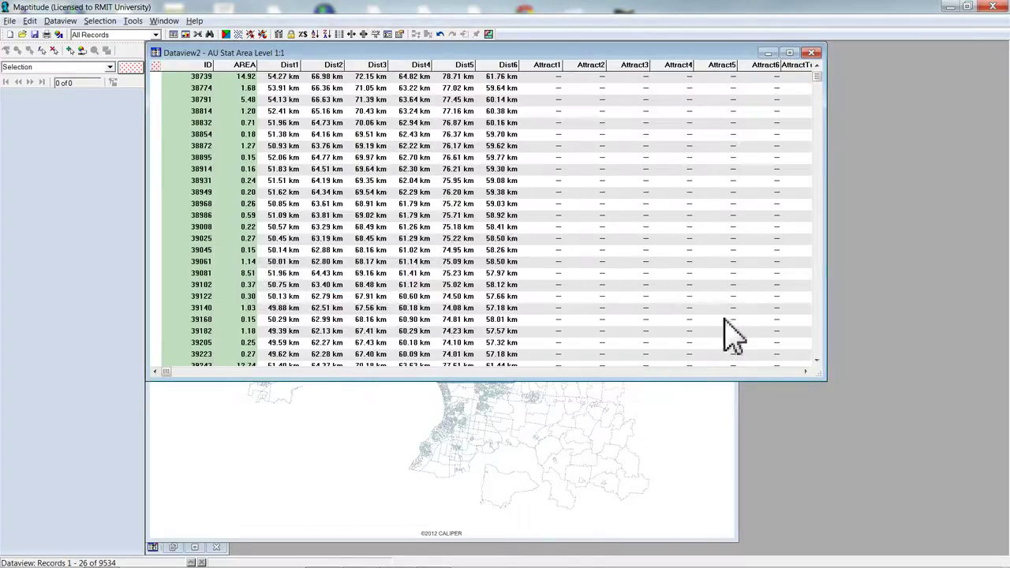
Fill the Attract1 column with the formula 107135 / (Dist1* Dist1)
click(548, 66)
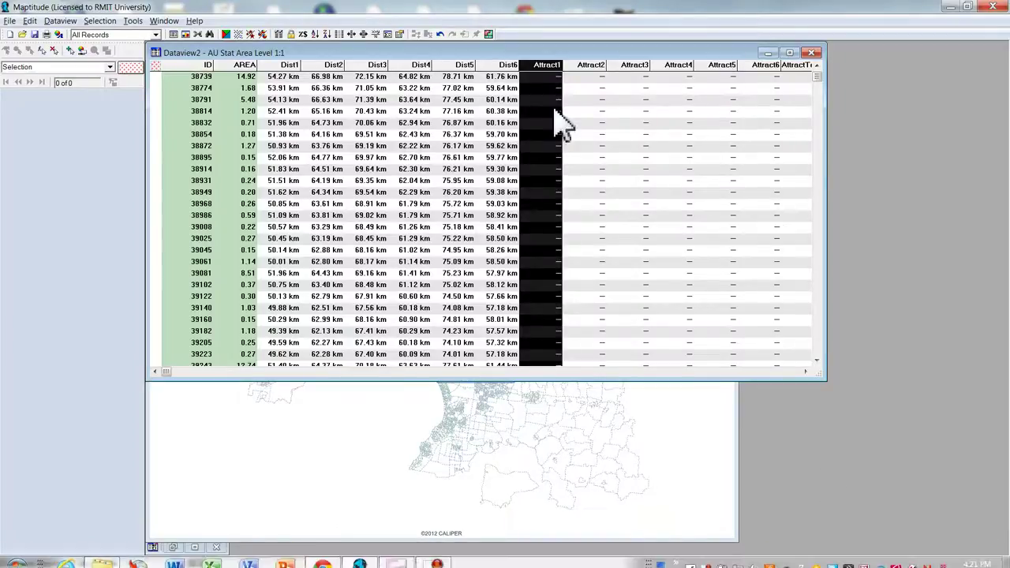
right_click(548, 69)
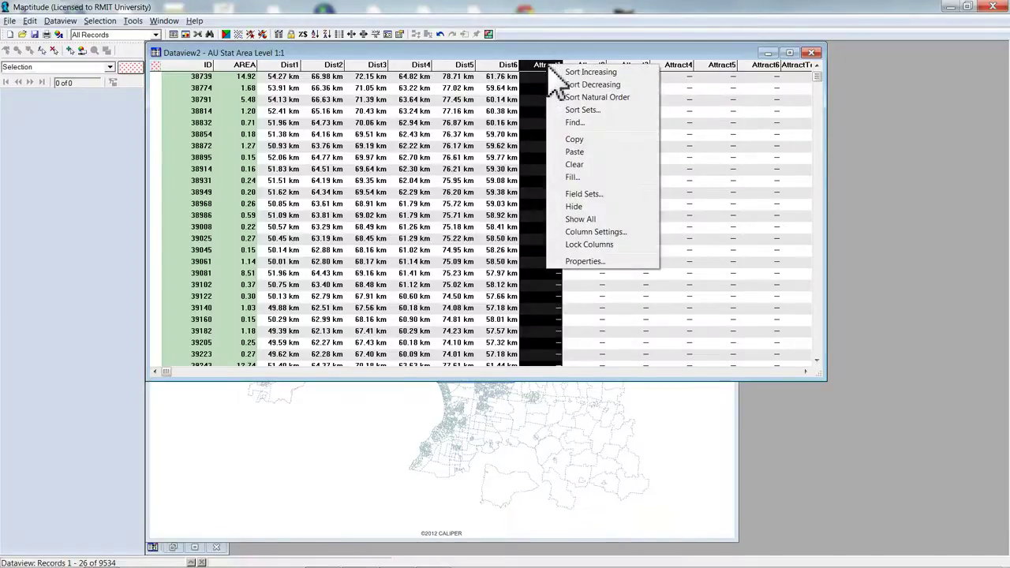
click(575, 179)
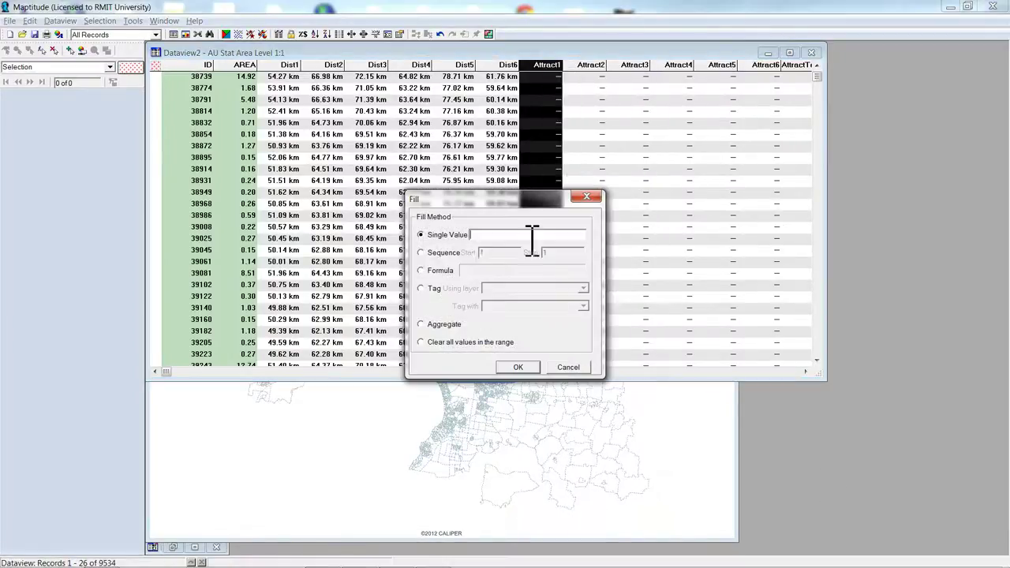
click(422, 271)
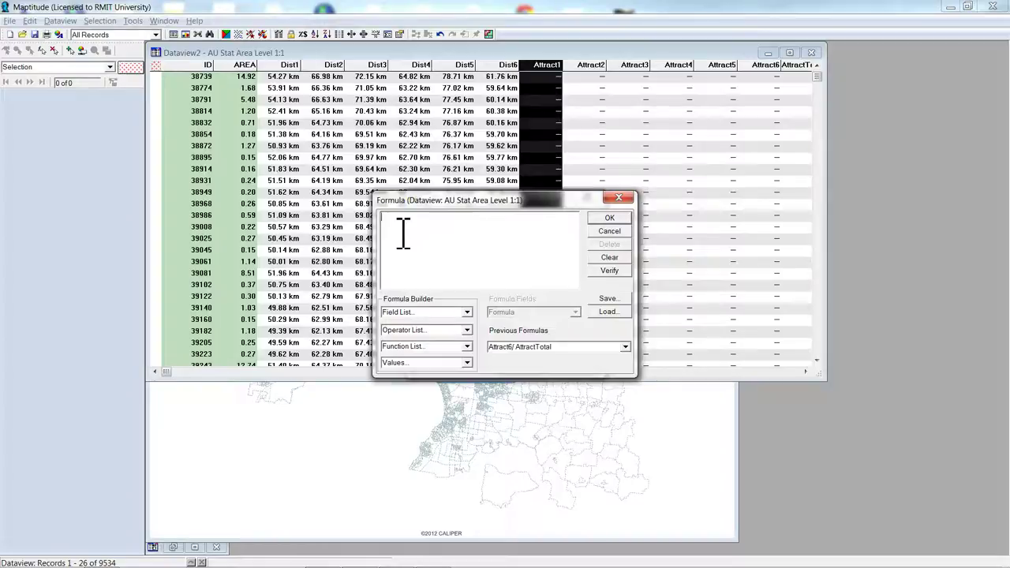
text(107135 / ()
click(466, 312)
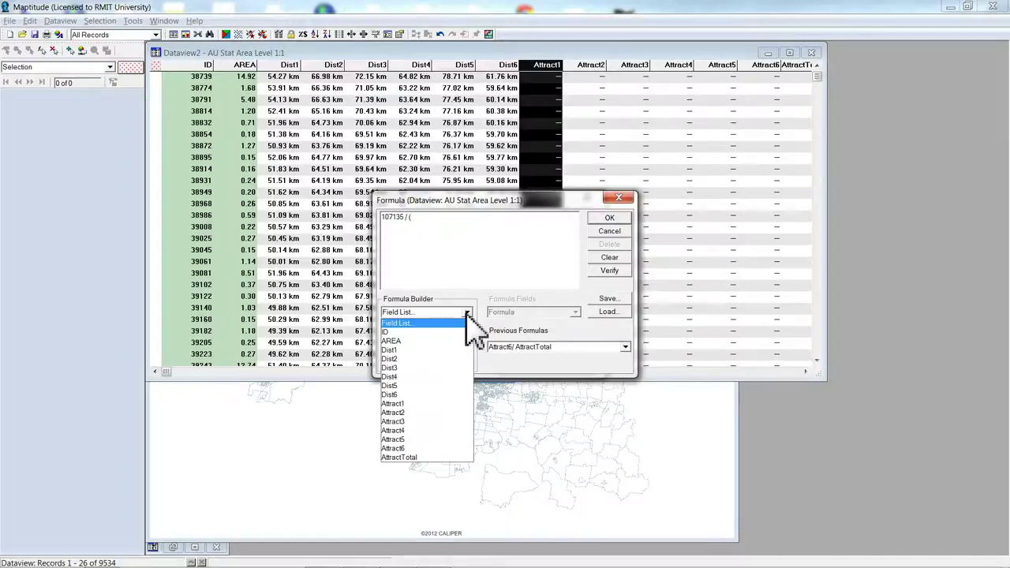
click(441, 351)
text(*)
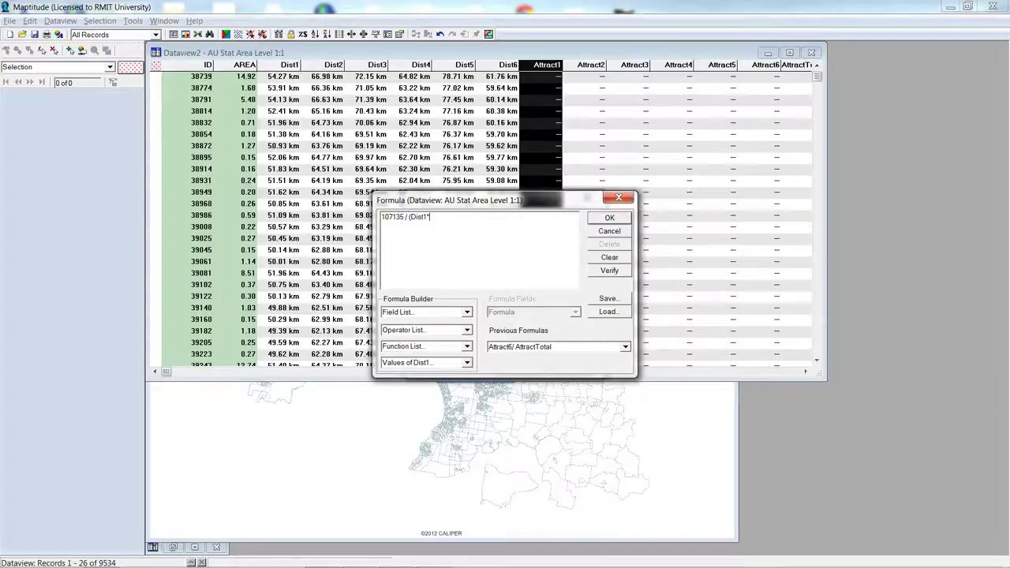
click(467, 312)
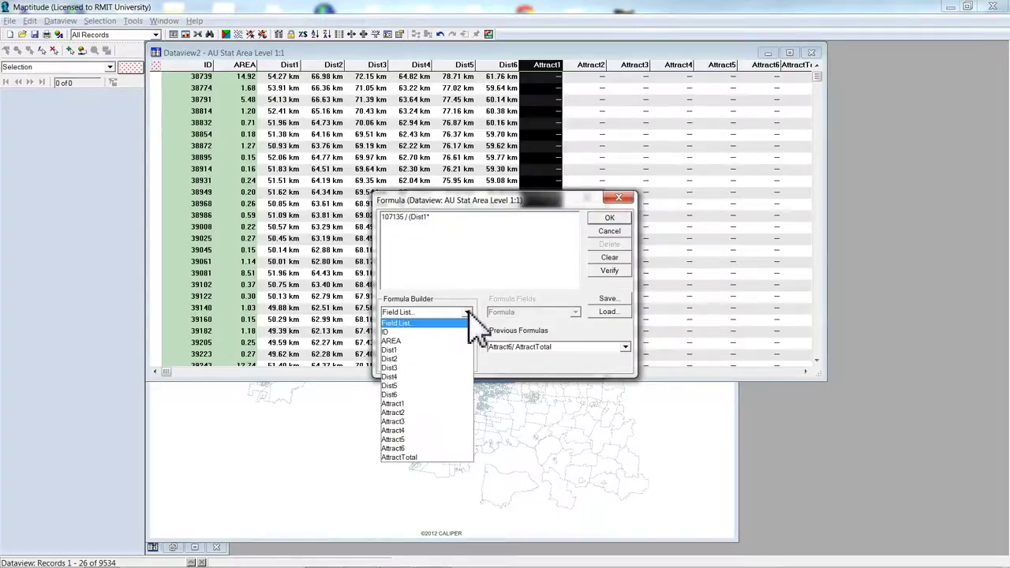
click(467, 349)
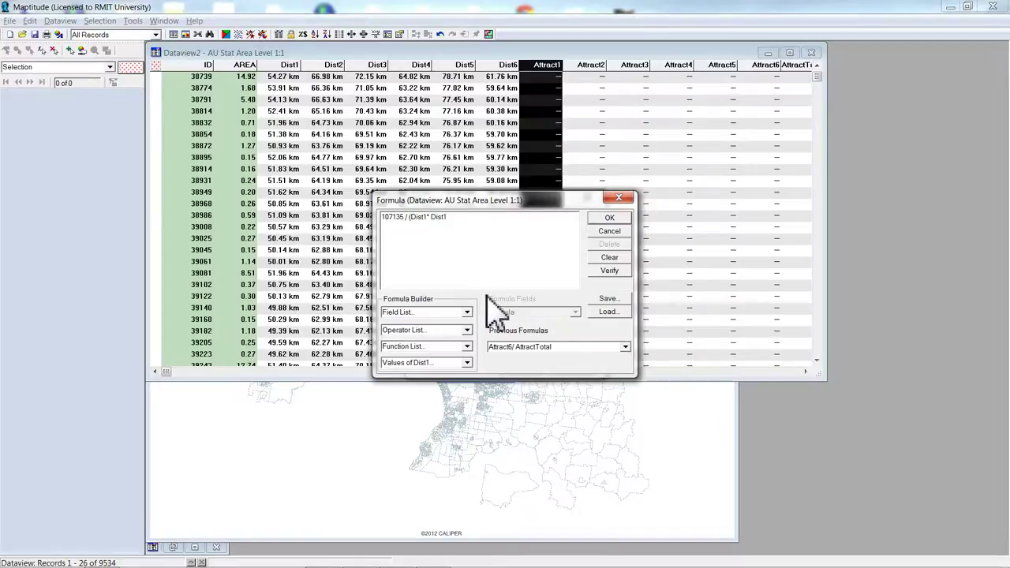
text())
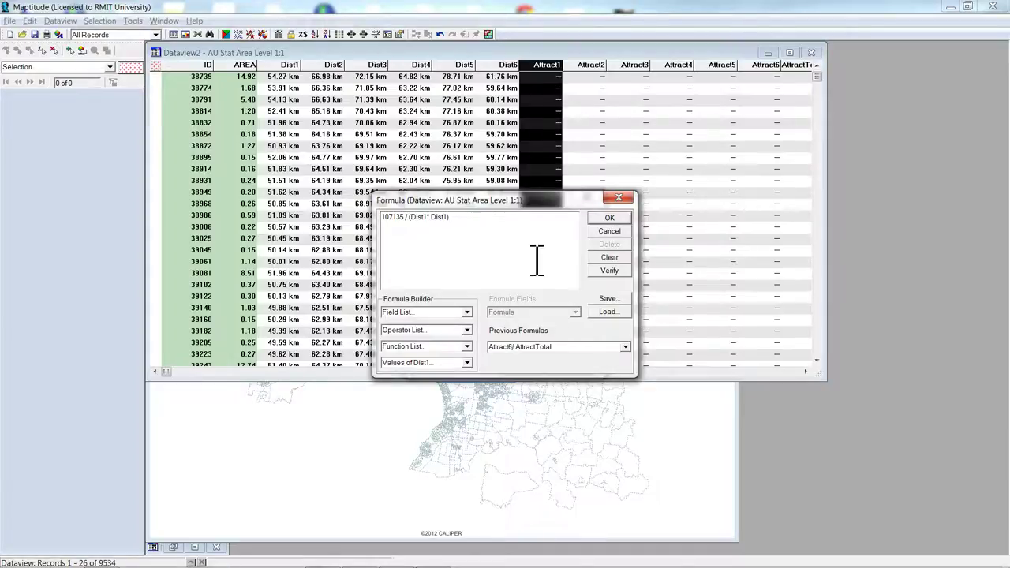
click(609, 218)
click(518, 367)
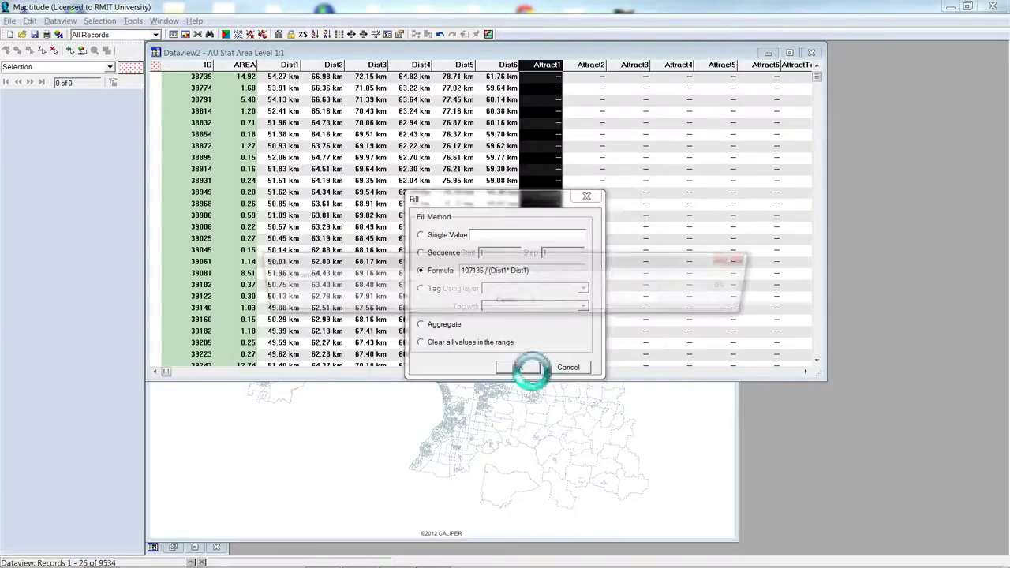
Fill the Attract2 column with the formula 85141 / (Dist2* Dist2)
click(585, 67)
right_click(584, 69)
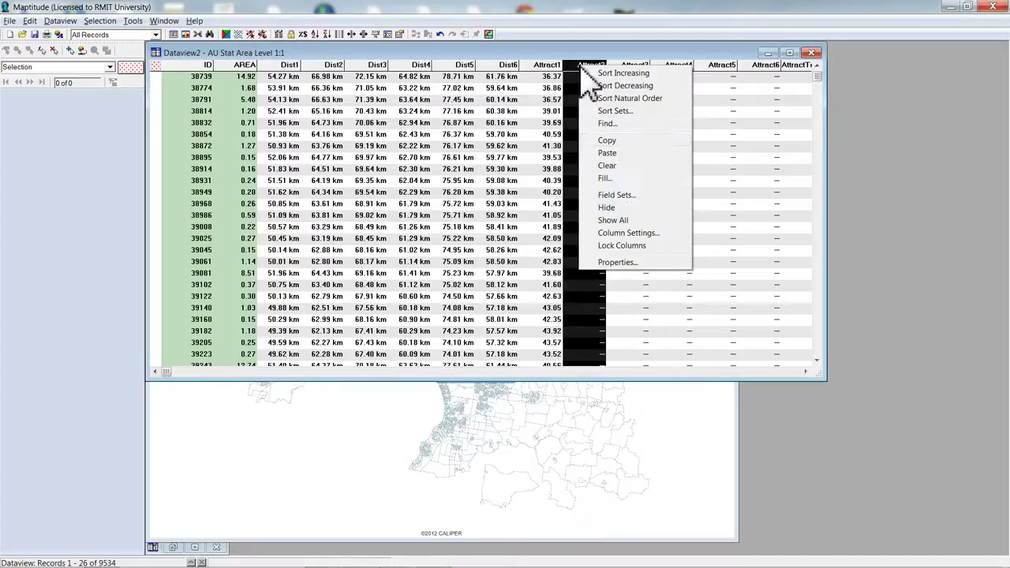
click(604, 177)
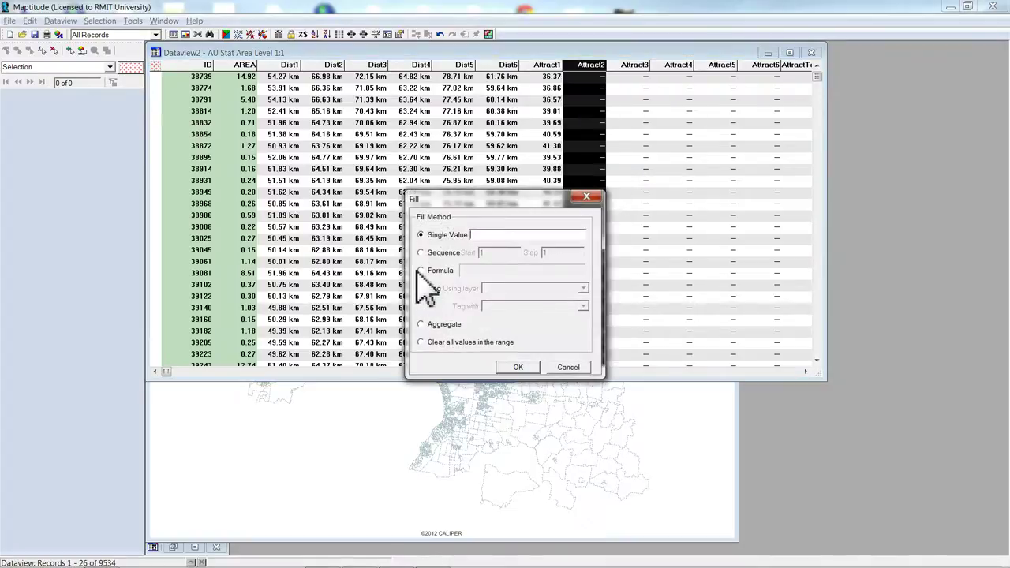
click(426, 271)
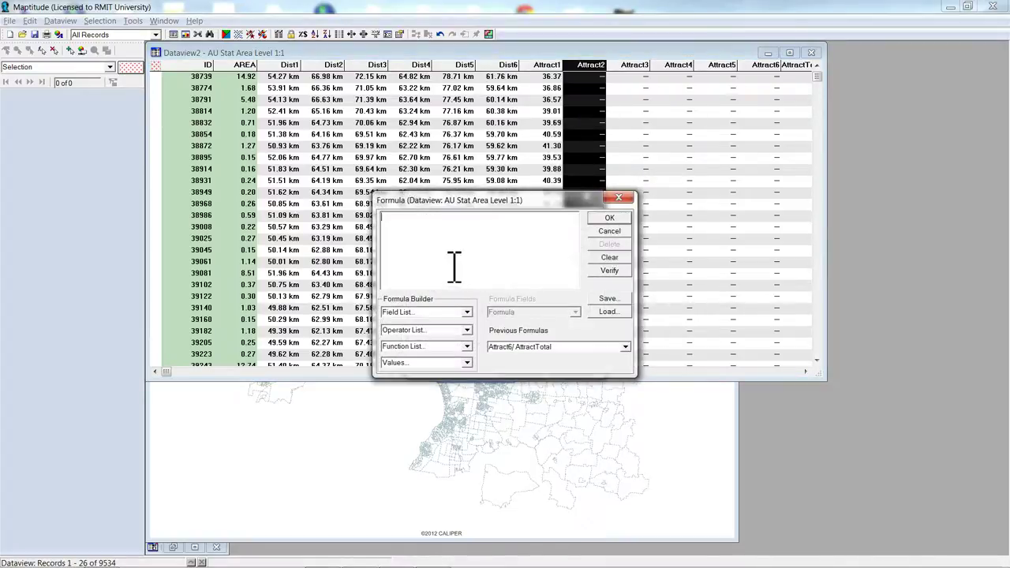
text(85141 / ()
click(466, 313)
click(428, 359)
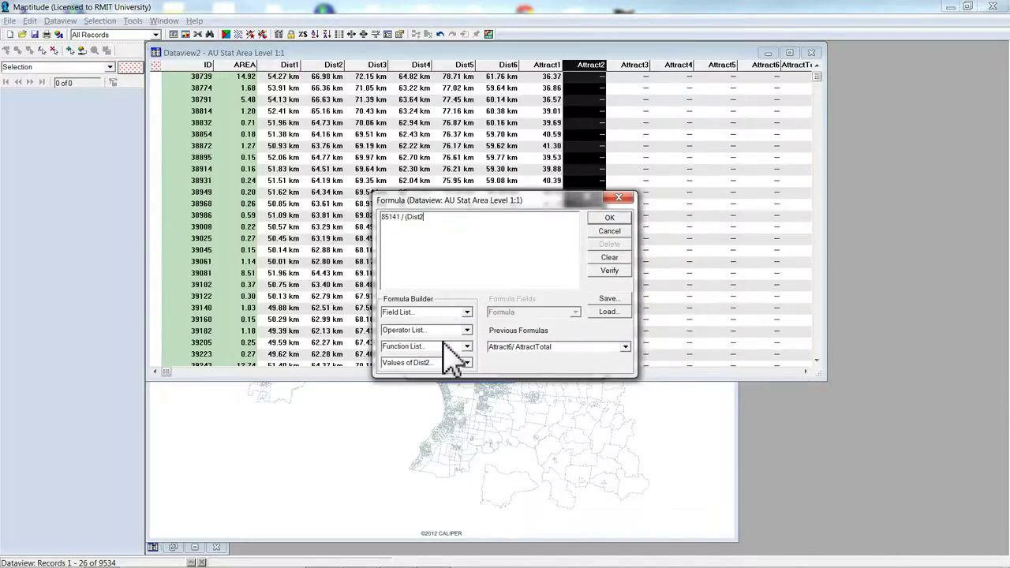
text(*)
click(466, 312)
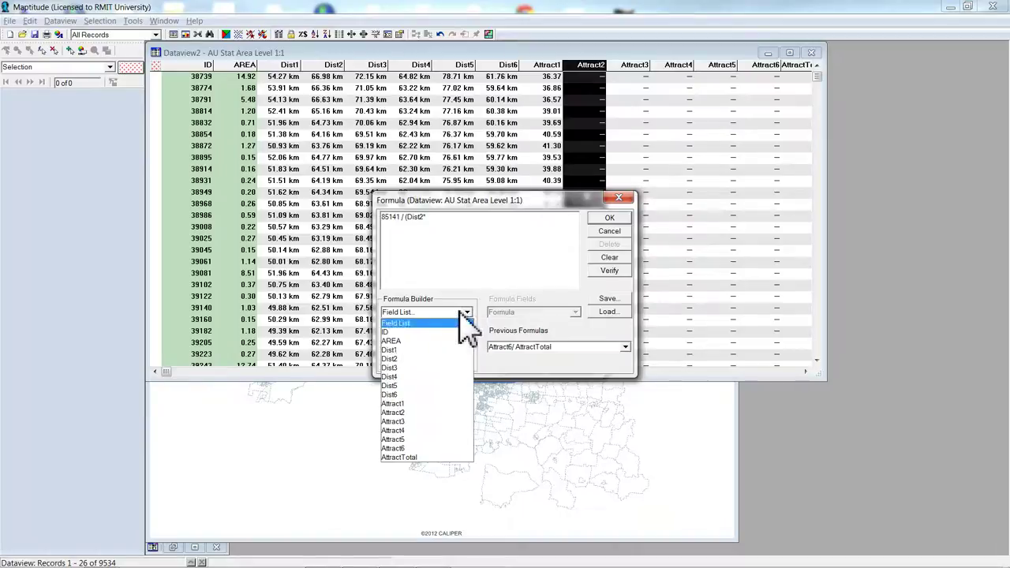
click(435, 360)
text())
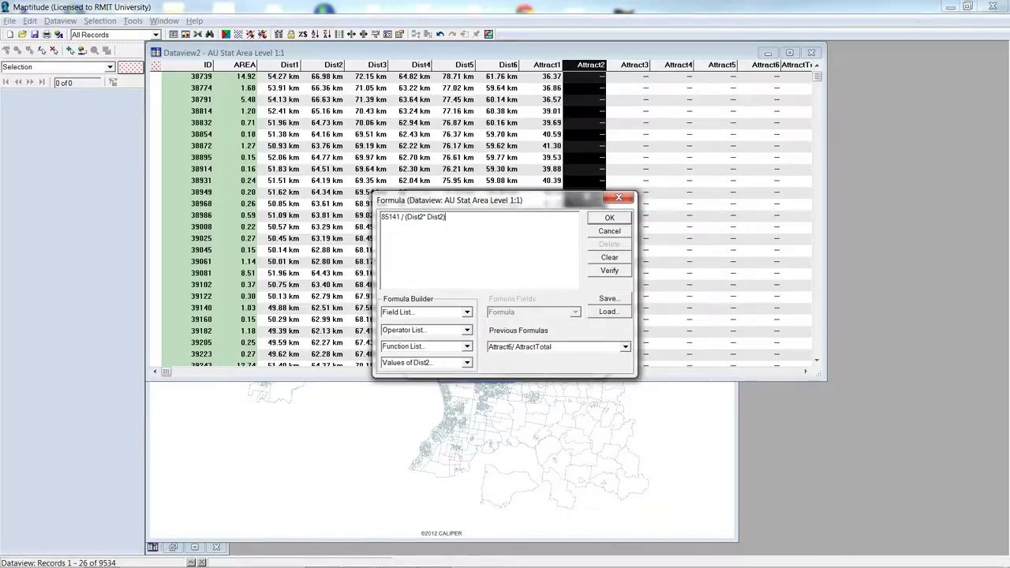
click(614, 224)
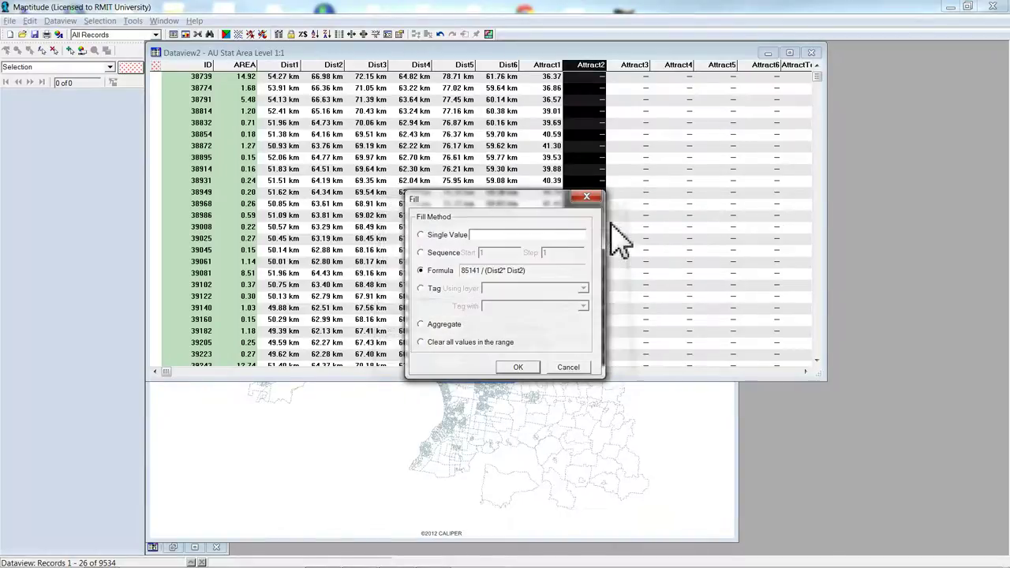
click(517, 367)
Fill the Attract3 column with the formula 108841 / (Dist3* Dist3)
click(638, 67)
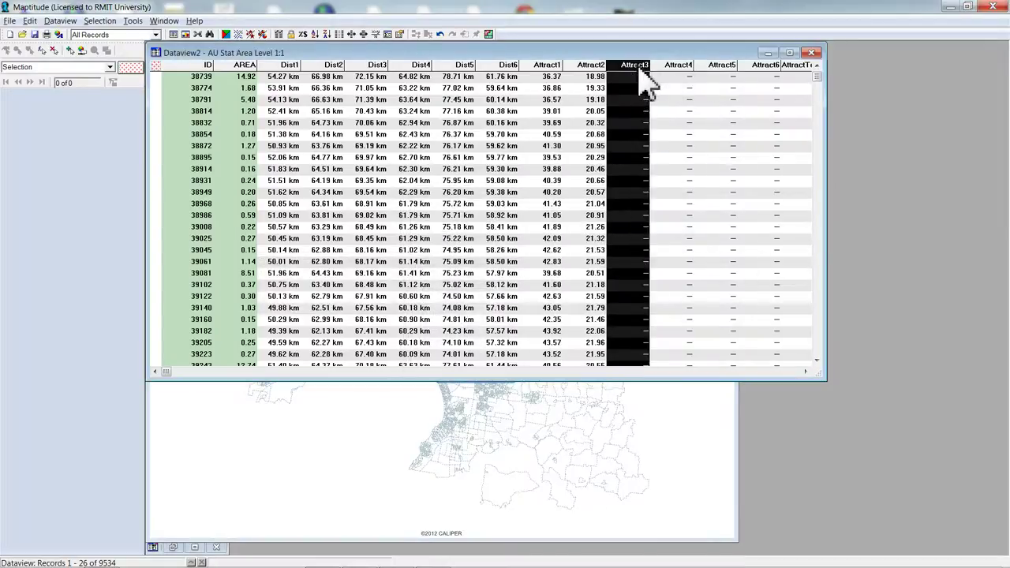
right_click(642, 79)
click(664, 178)
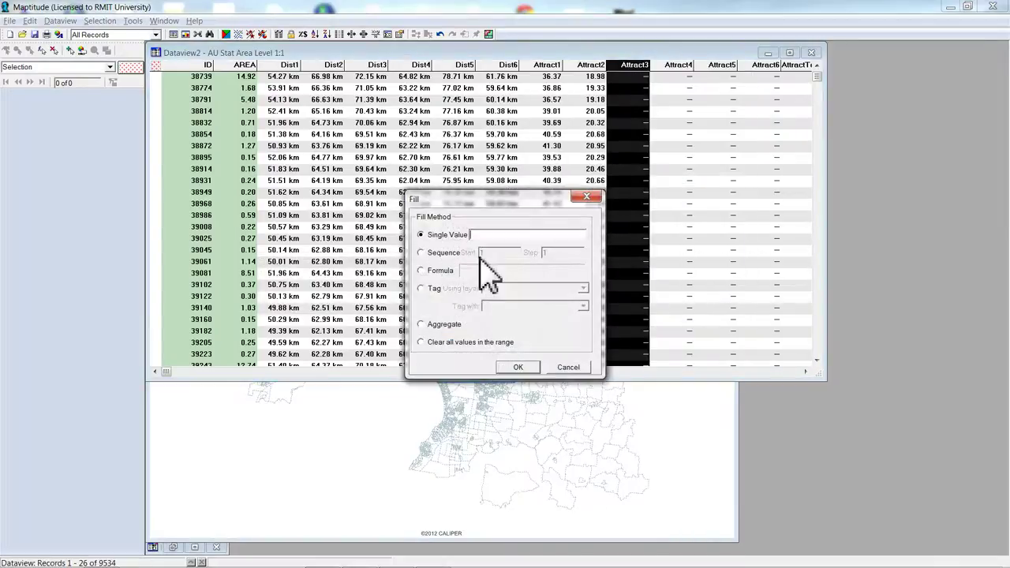
click(422, 274)
click(467, 313)
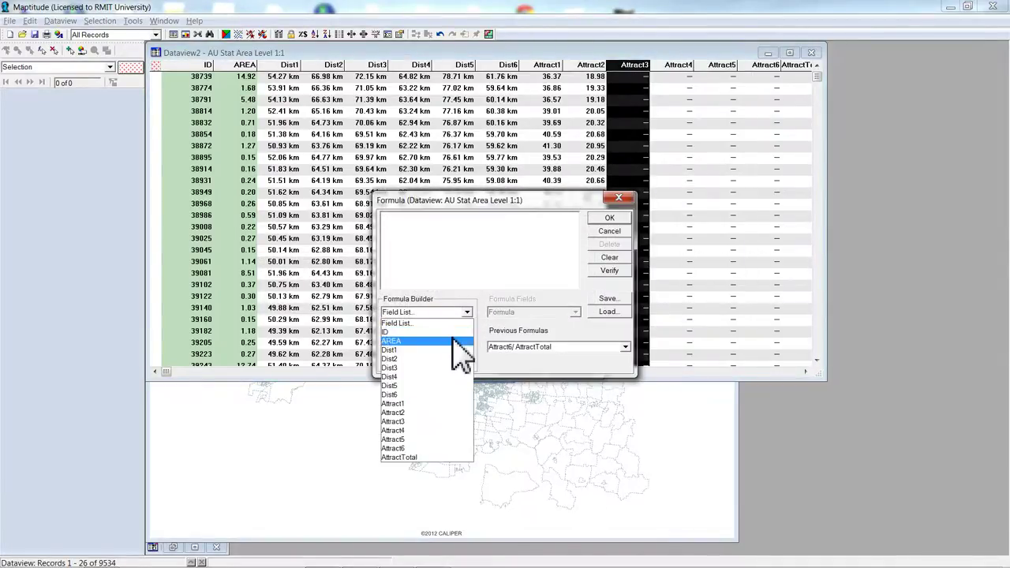
click(439, 226)
click(422, 227)
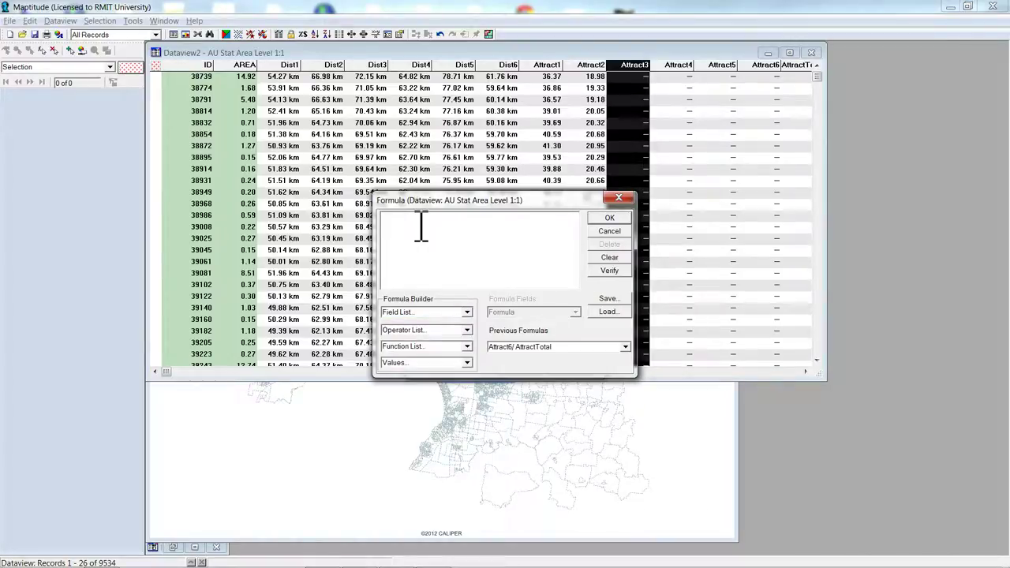
text(108841 / ()
click(466, 313)
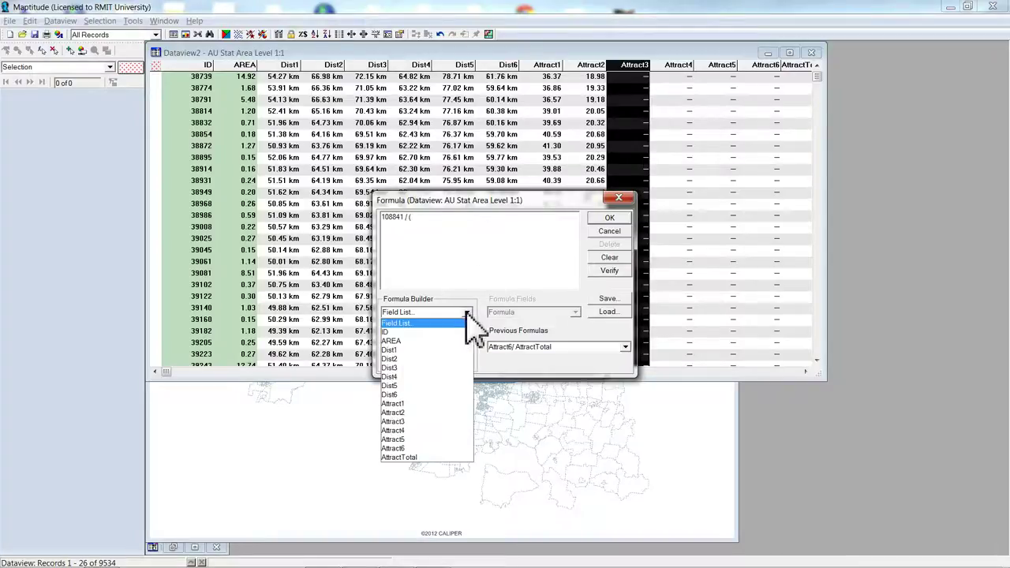
click(444, 370)
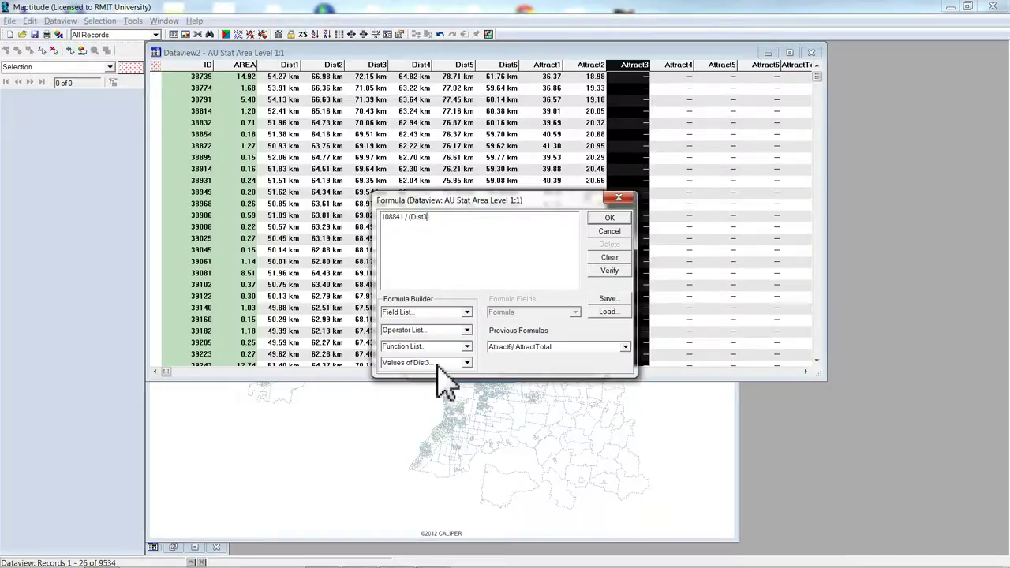
text(*)
click(467, 313)
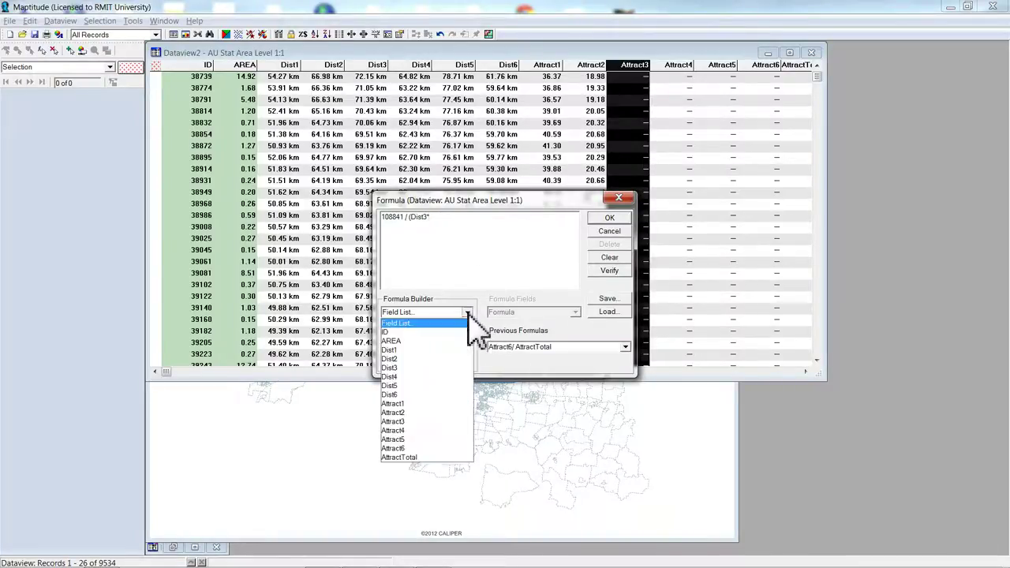
click(442, 381)
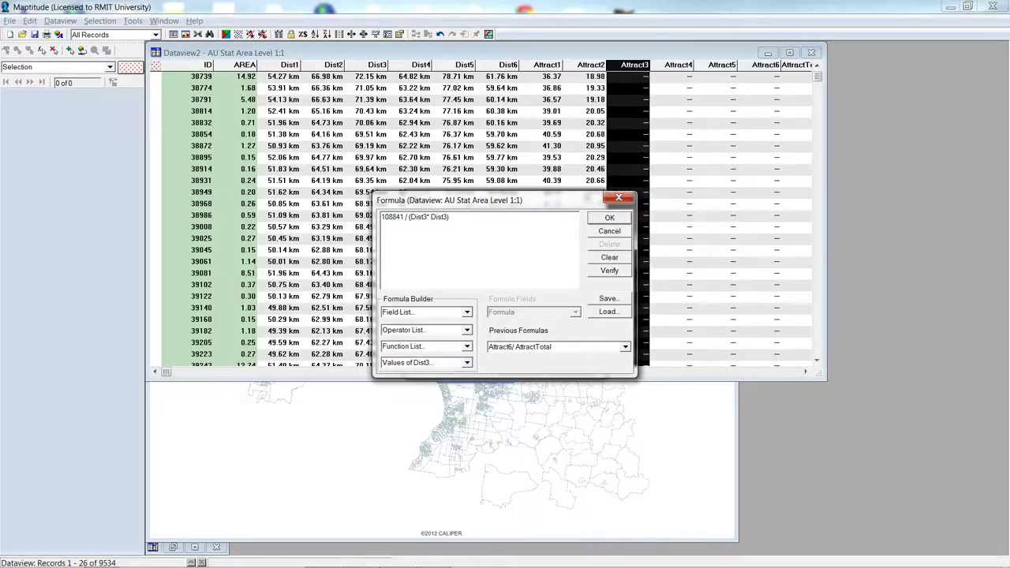
key(Return)
click(517, 367)
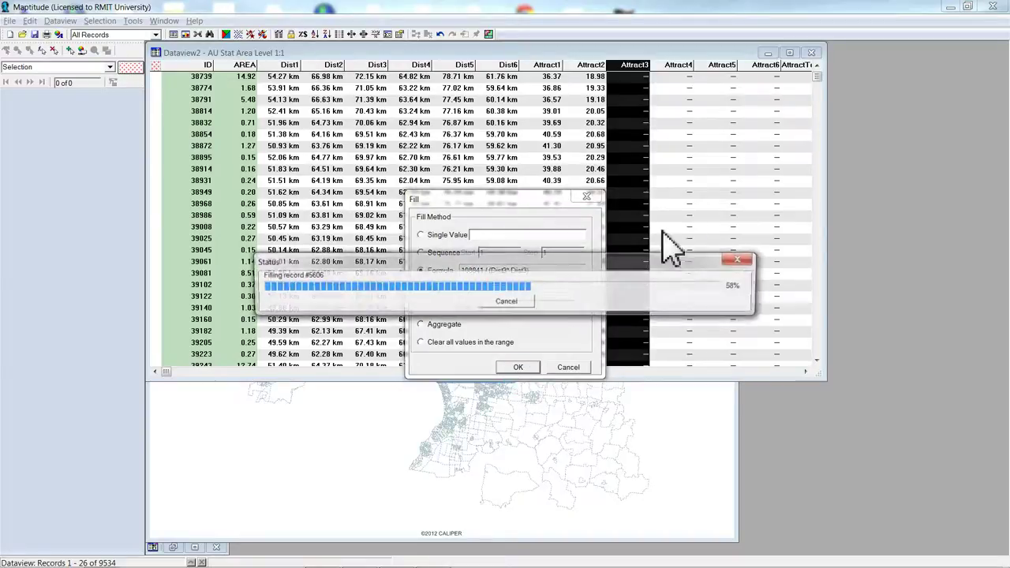
Fill the Attract4 column with the formula 135066 / (Dist4* Dist4)
click(676, 66)
right_click(676, 68)
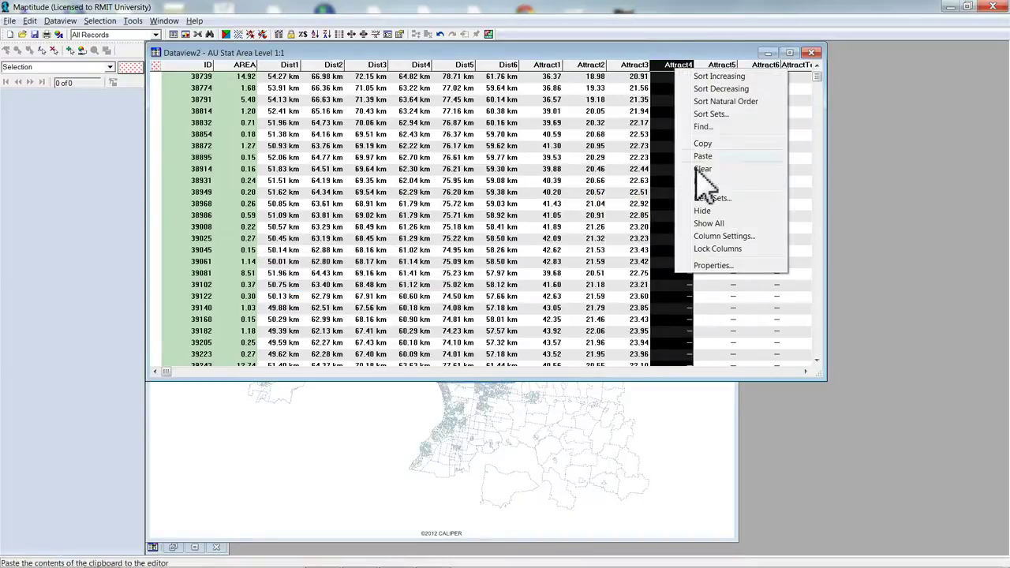
click(700, 169)
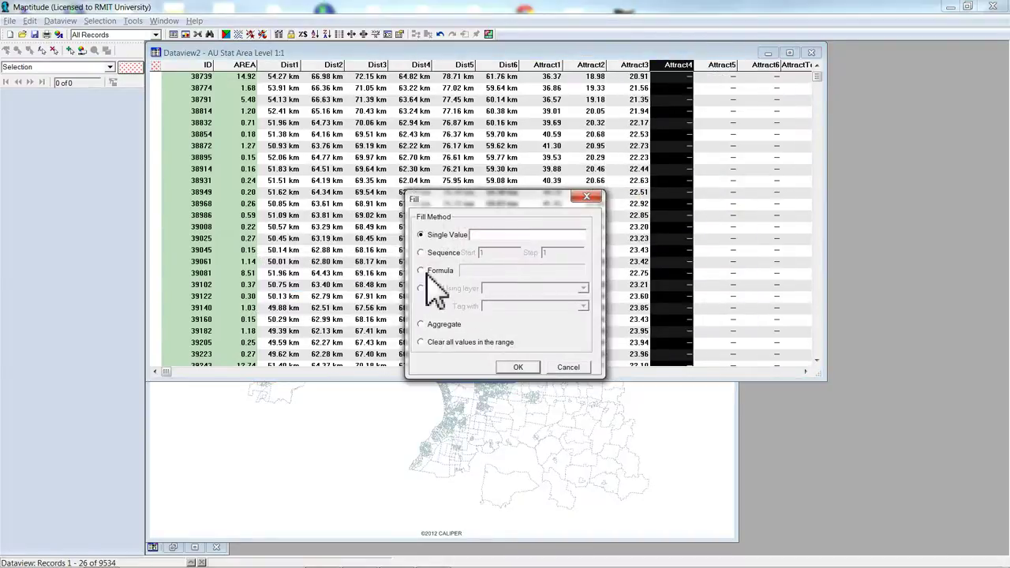
click(423, 271)
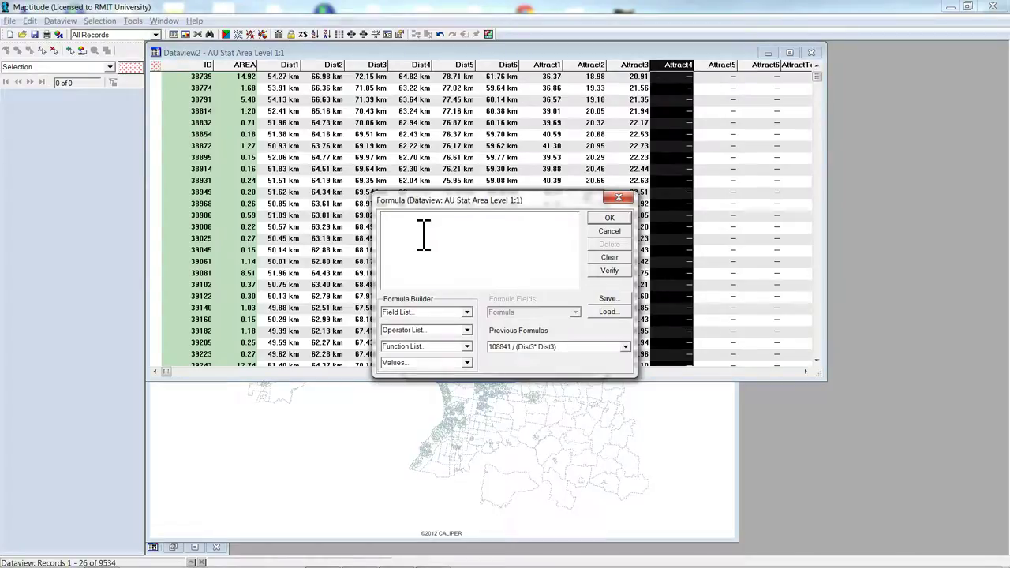
text(135066 / ()
click(467, 312)
click(425, 377)
text(*)
click(467, 312)
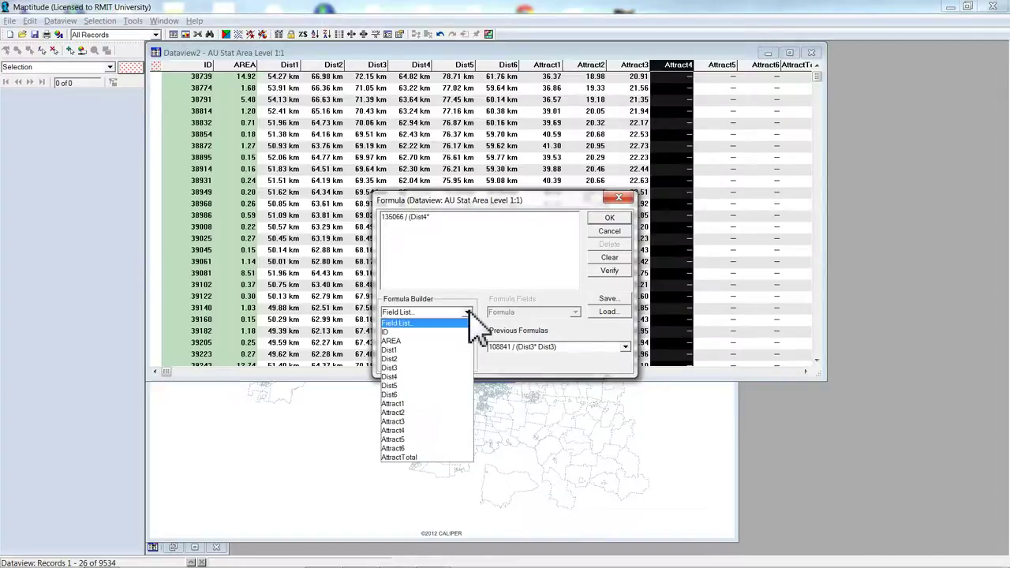
click(434, 377)
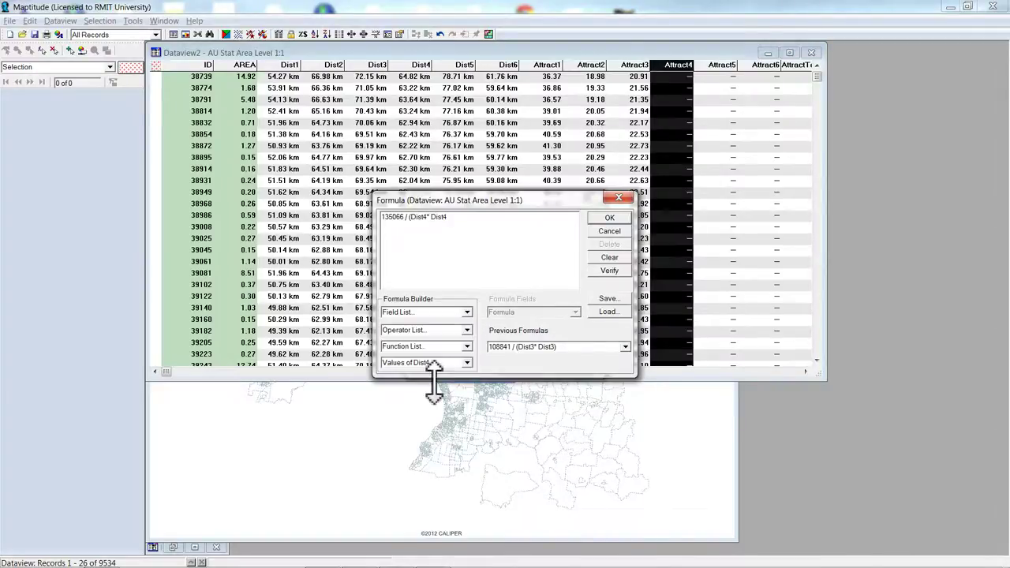
text())
click(611, 219)
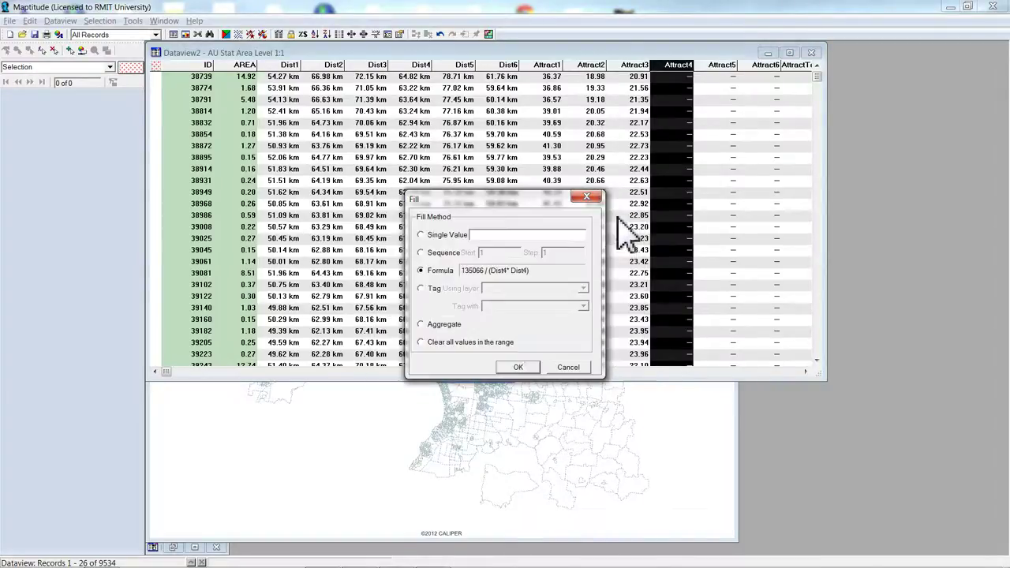
click(518, 367)
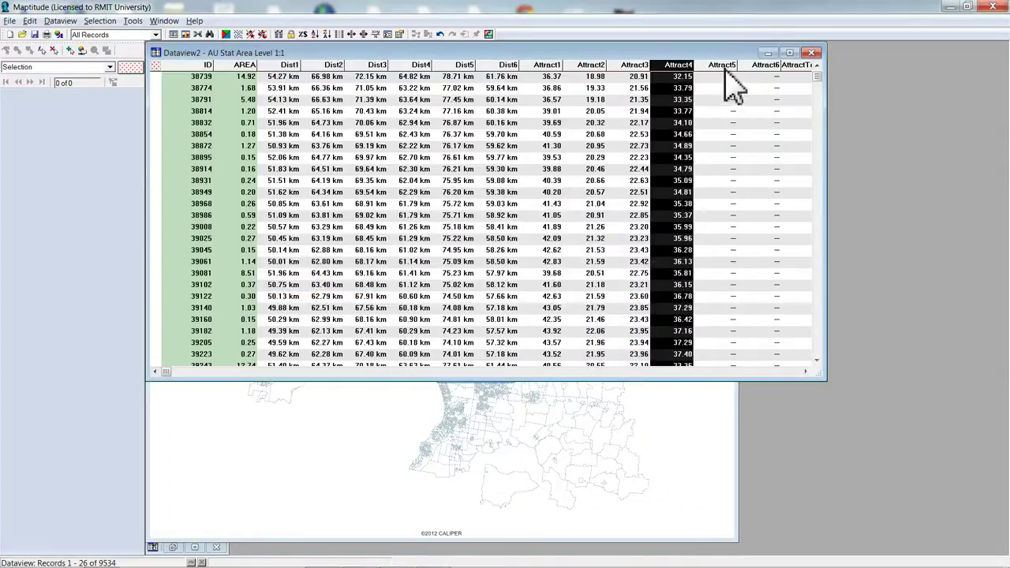
Fill the Attract5 column with the formula 95165 / (Dist5* Dist5)
click(727, 71)
right_click(732, 79)
click(761, 189)
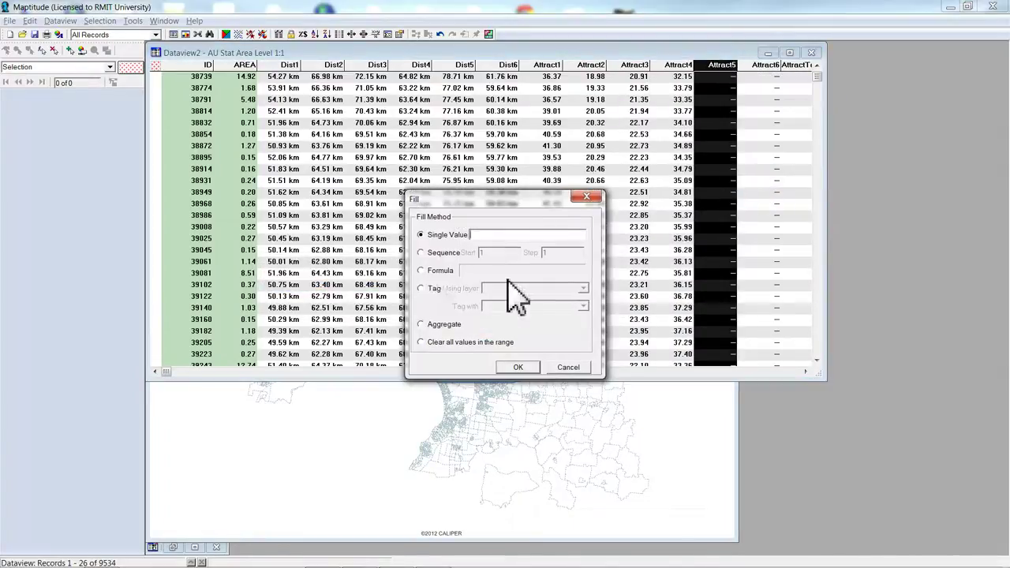
click(422, 270)
click(467, 312)
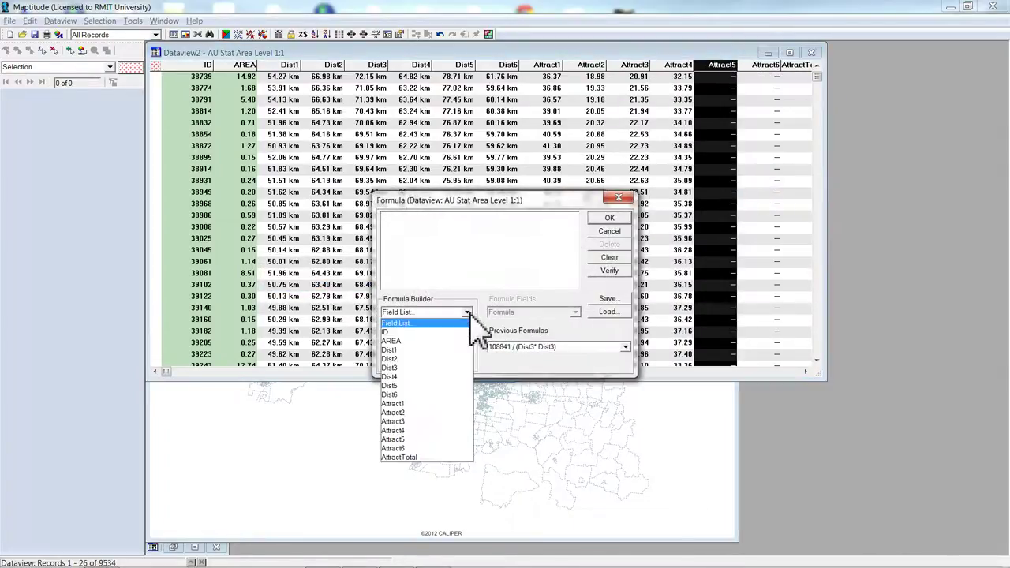
click(427, 229)
click(428, 230)
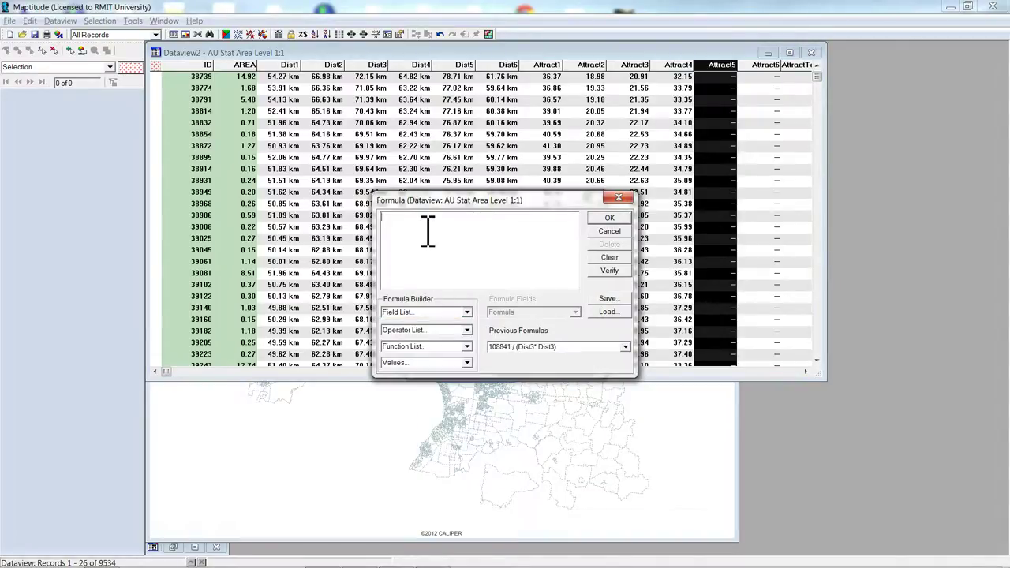
text(95165 / ()
click(467, 313)
click(434, 385)
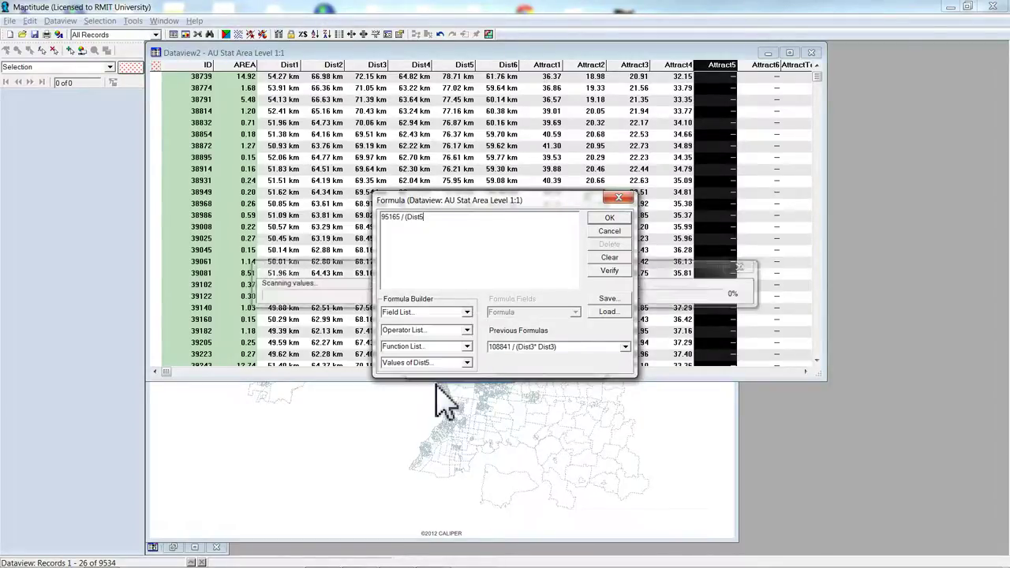
click(467, 312)
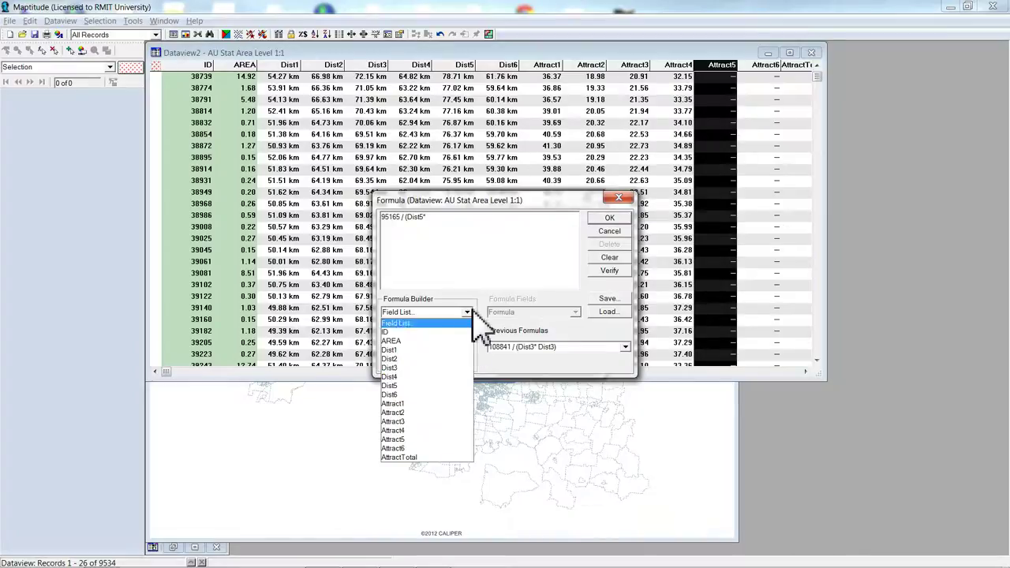
click(420, 388)
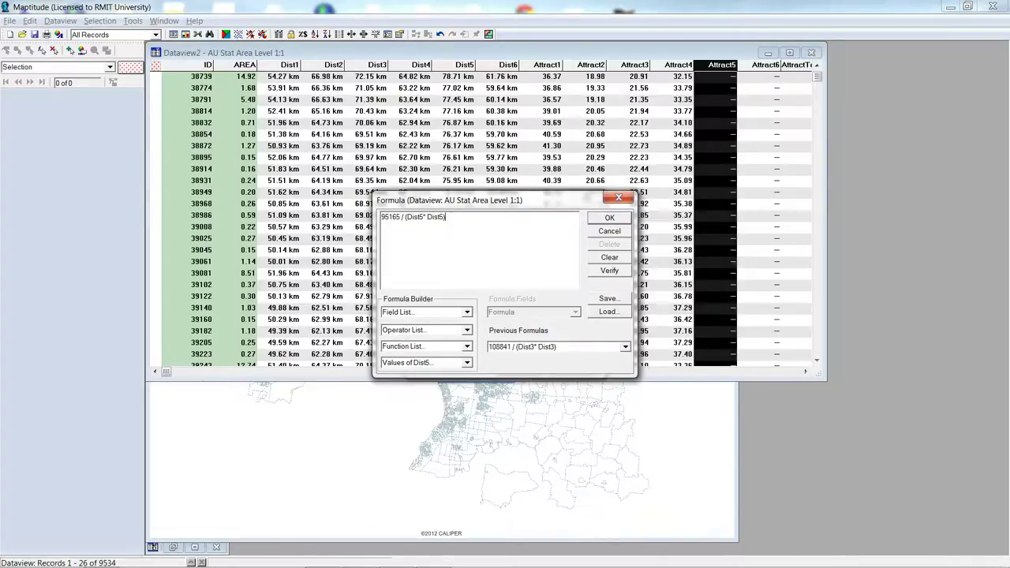
click(609, 218)
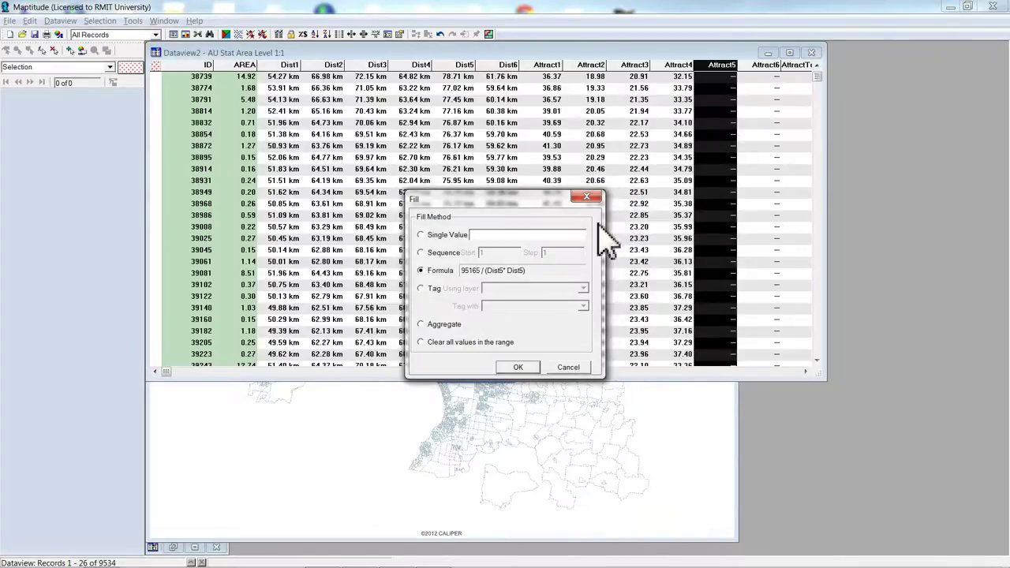
click(521, 367)
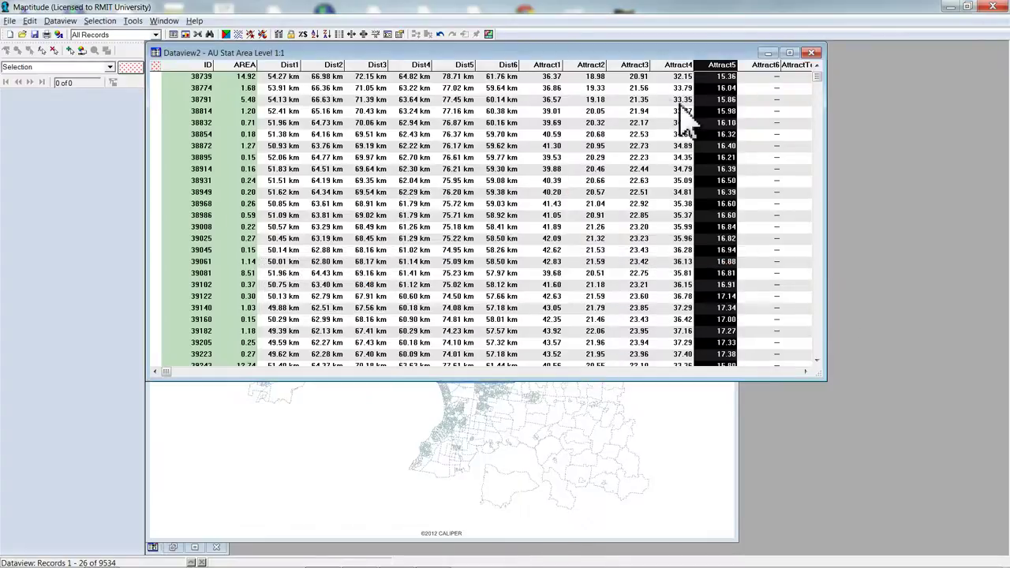
Fill the Attract6 column with the formula 123586 / (Dist6* Dist6)
click(804, 371)
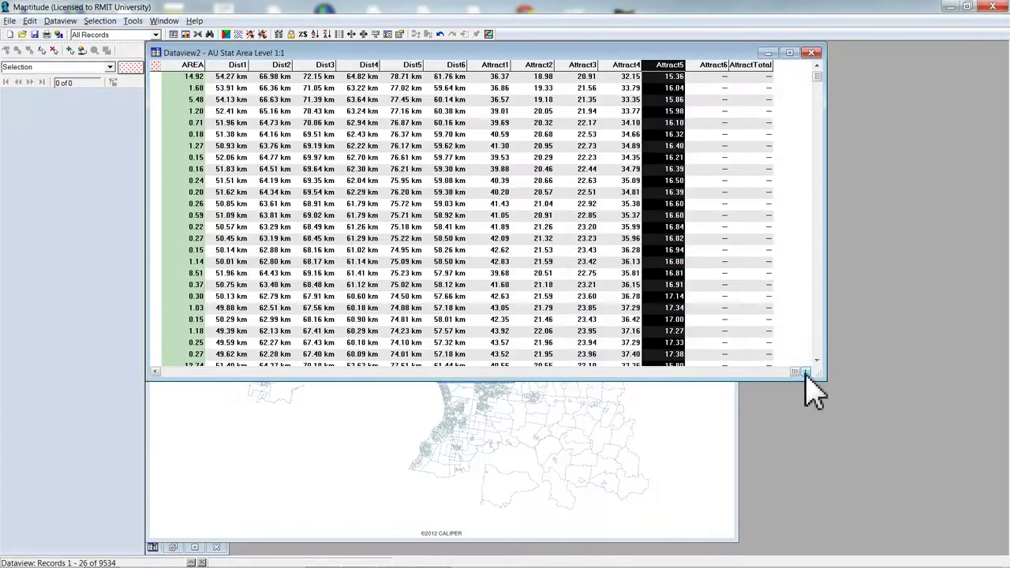
click(707, 64)
right_click(714, 79)
click(729, 181)
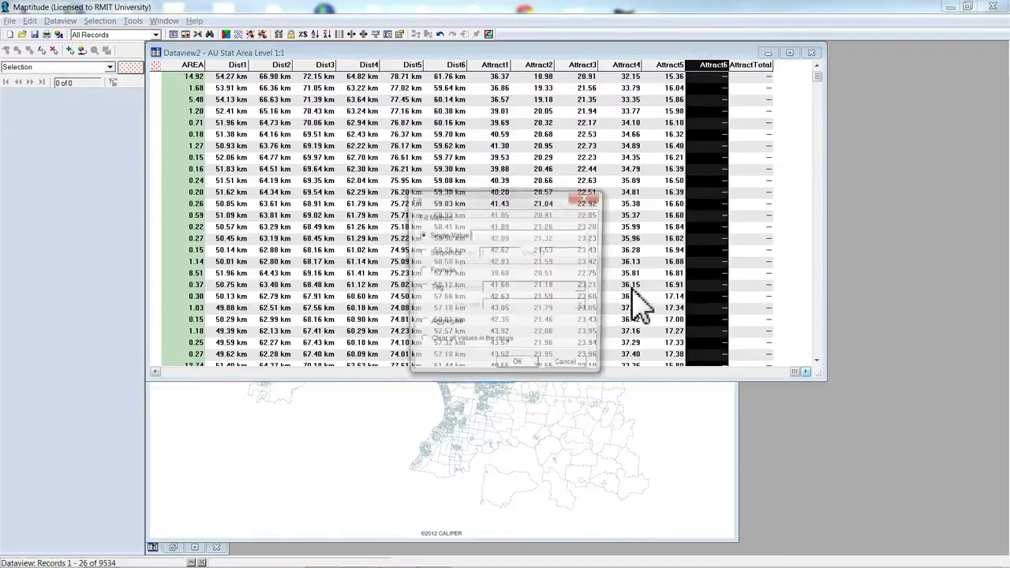
click(421, 269)
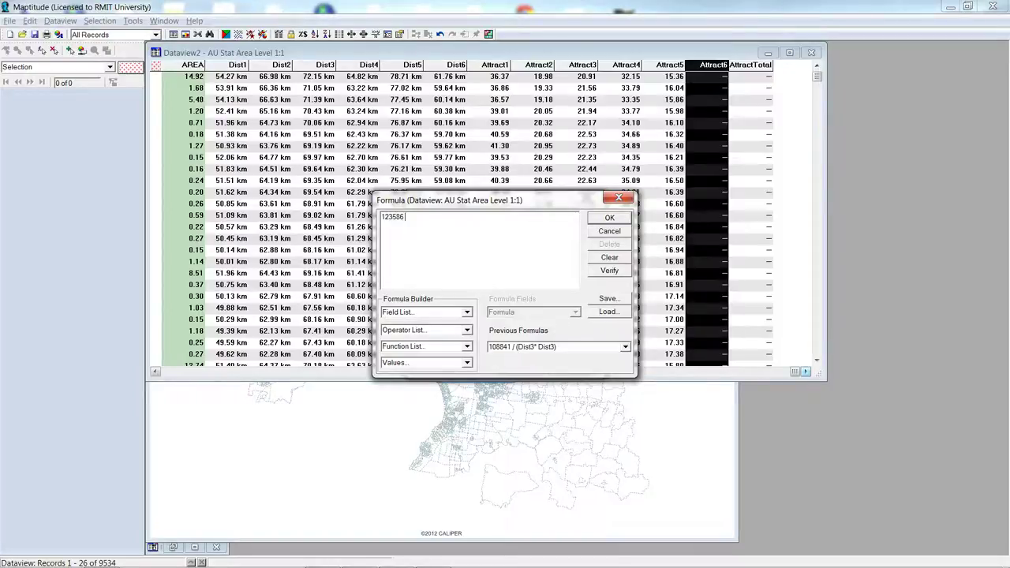
click(467, 311)
click(441, 395)
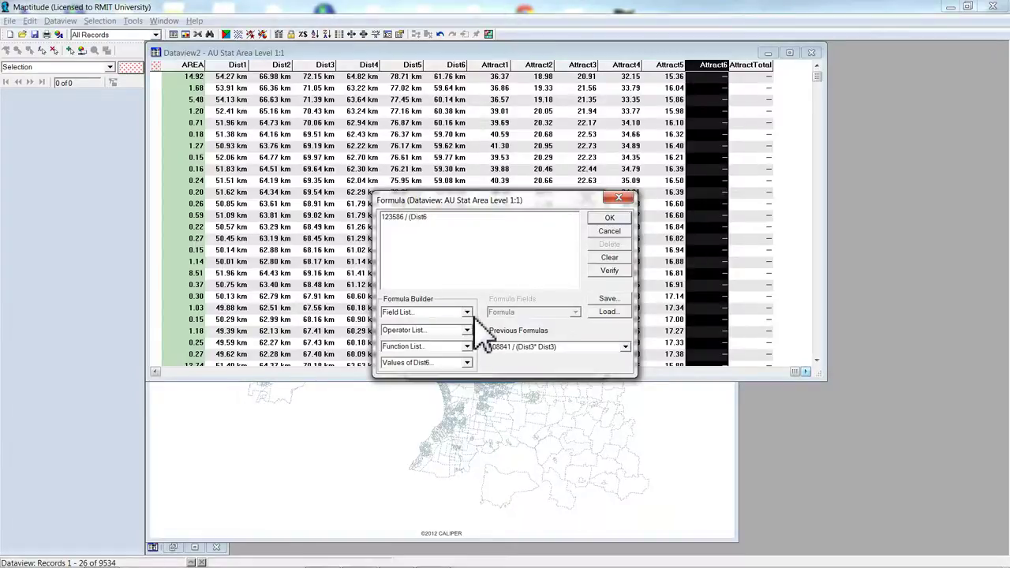
click(467, 311)
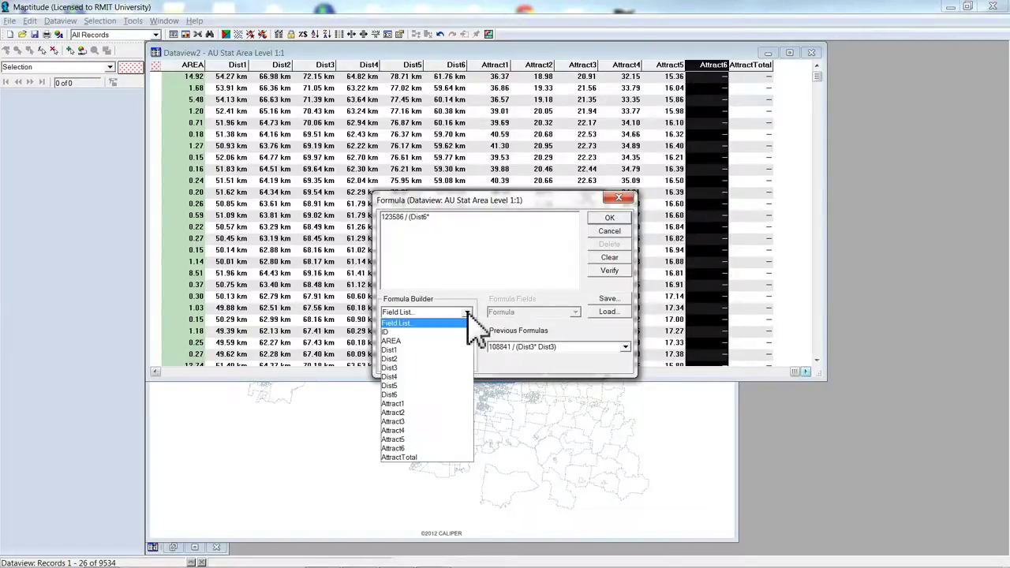
click(443, 394)
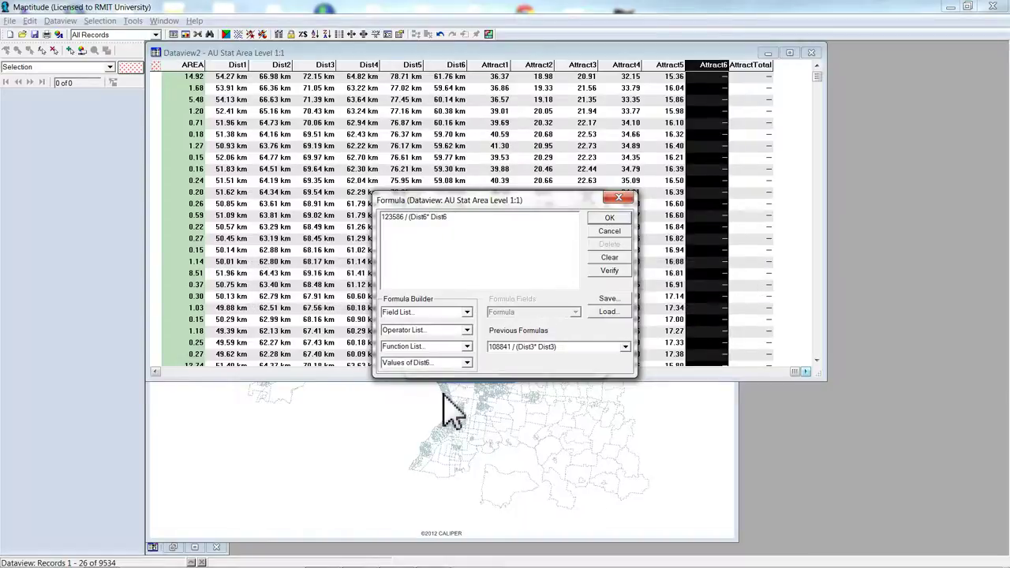
text())
click(609, 217)
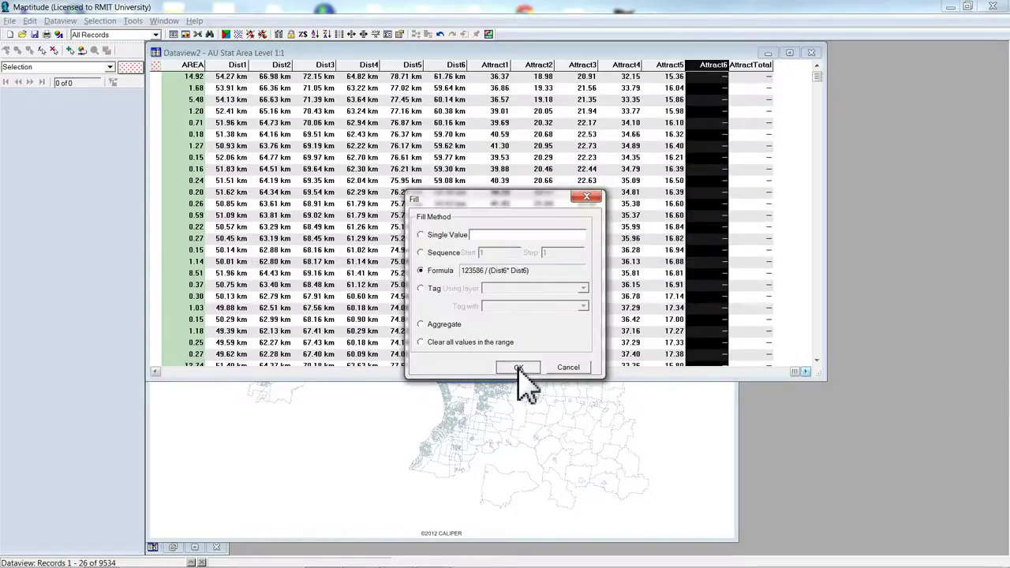
click(514, 367)
Fill the AttractTotal column with the formula Attract1+Attract2+Attract3+Attract4+Attract5+Attract6
click(764, 66)
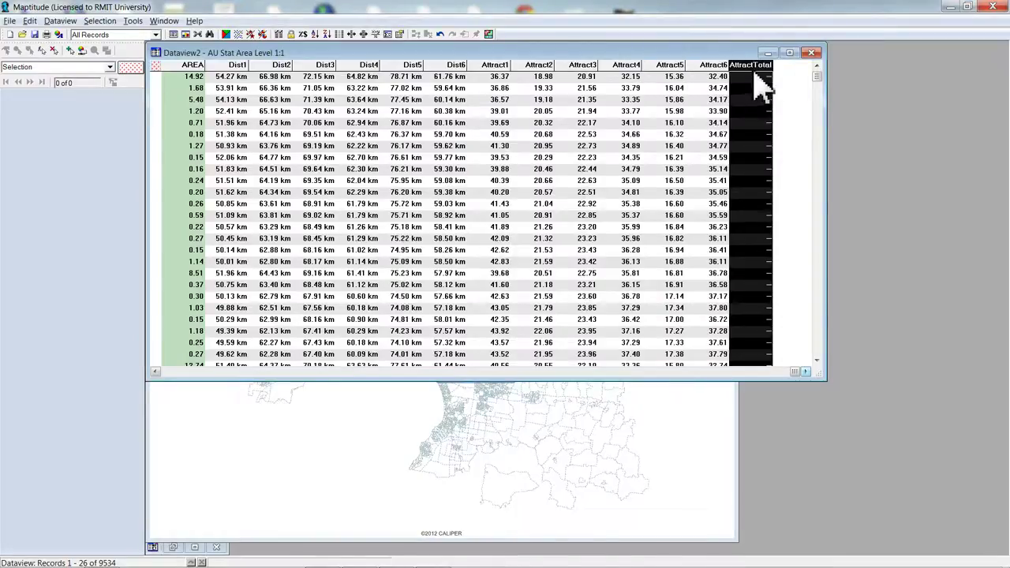
right_click(757, 72)
click(795, 183)
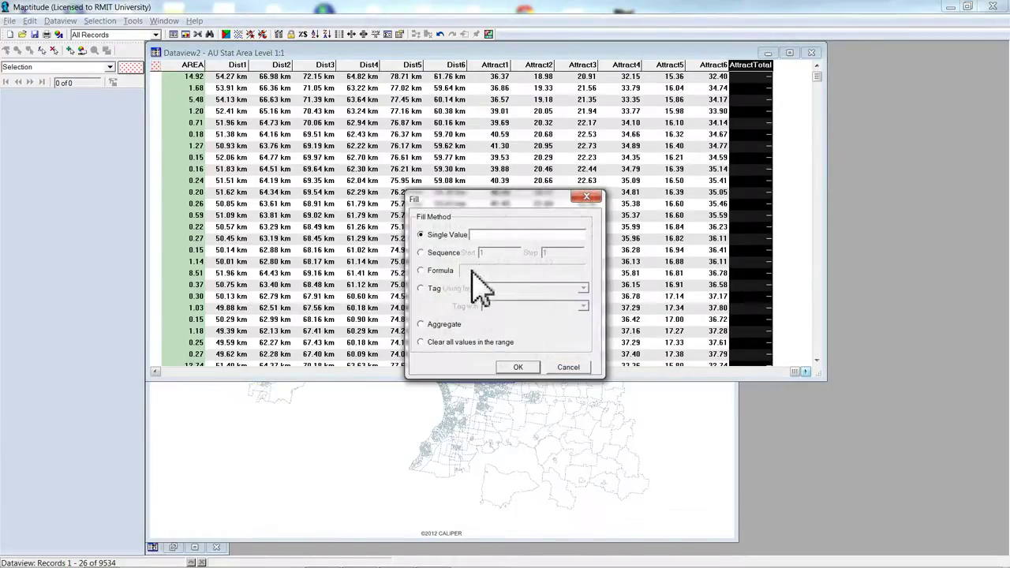
click(422, 270)
click(466, 312)
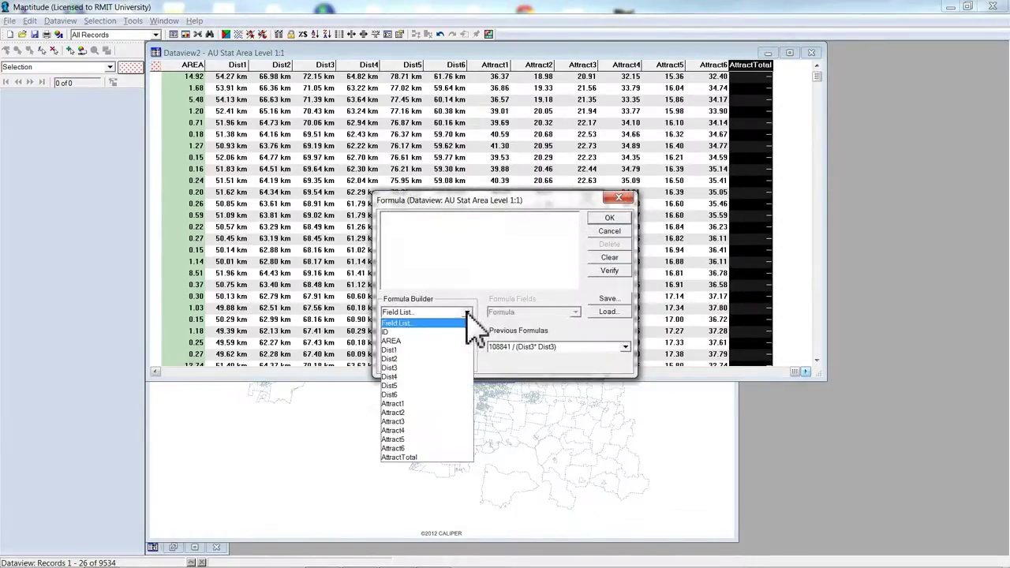
click(460, 416)
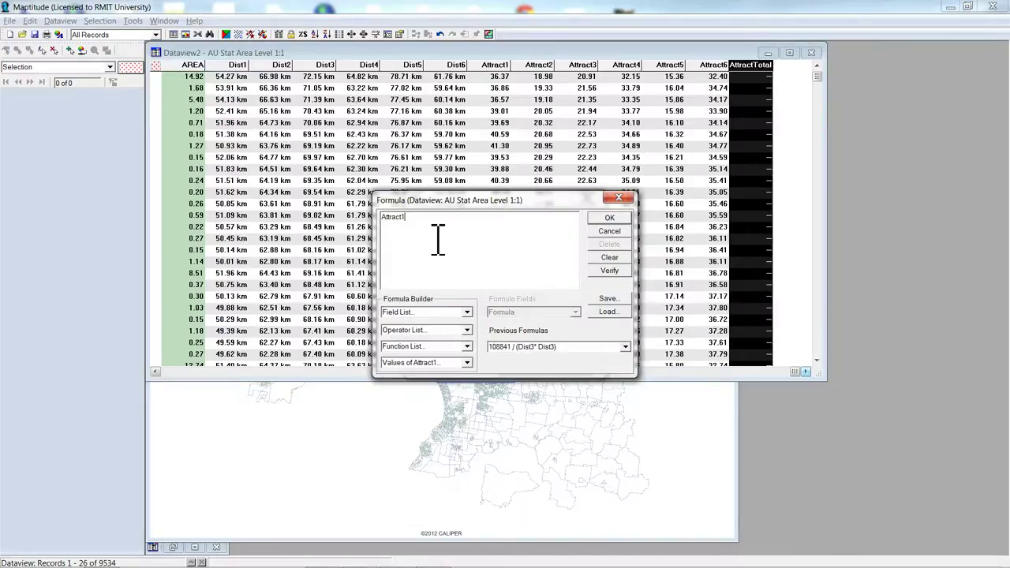
drag(424, 218, 388, 218)
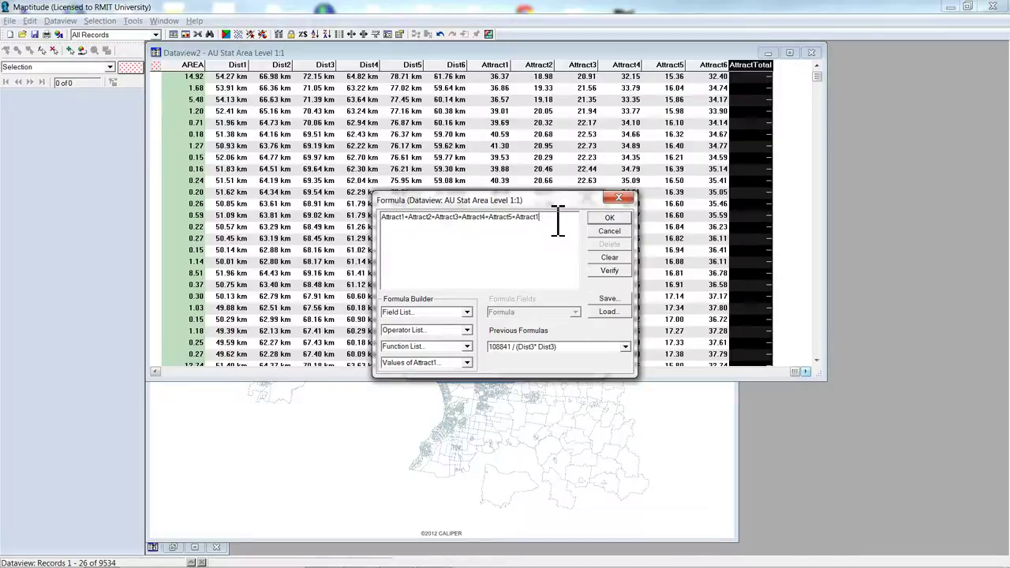
click(609, 218)
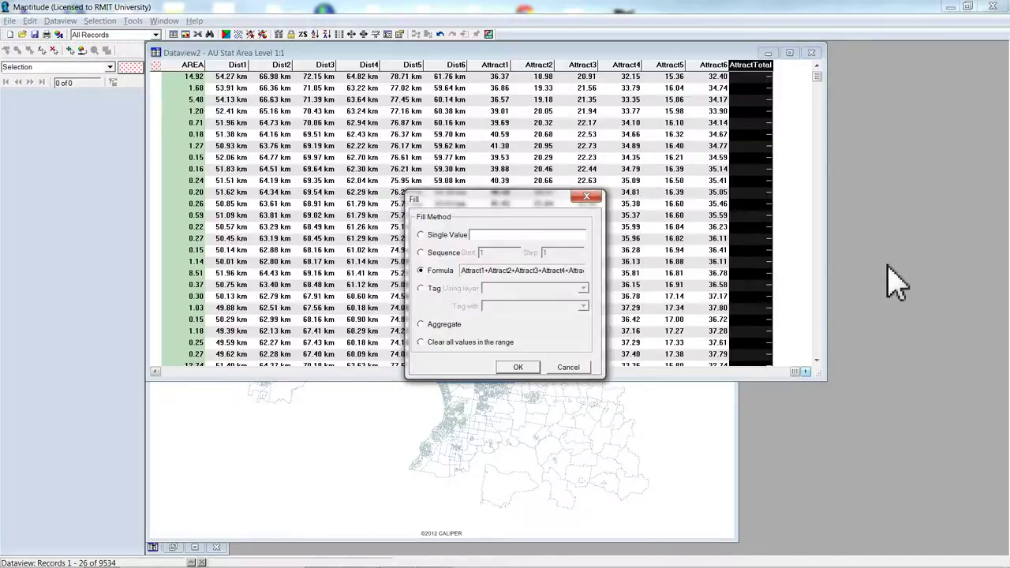
click(517, 368)
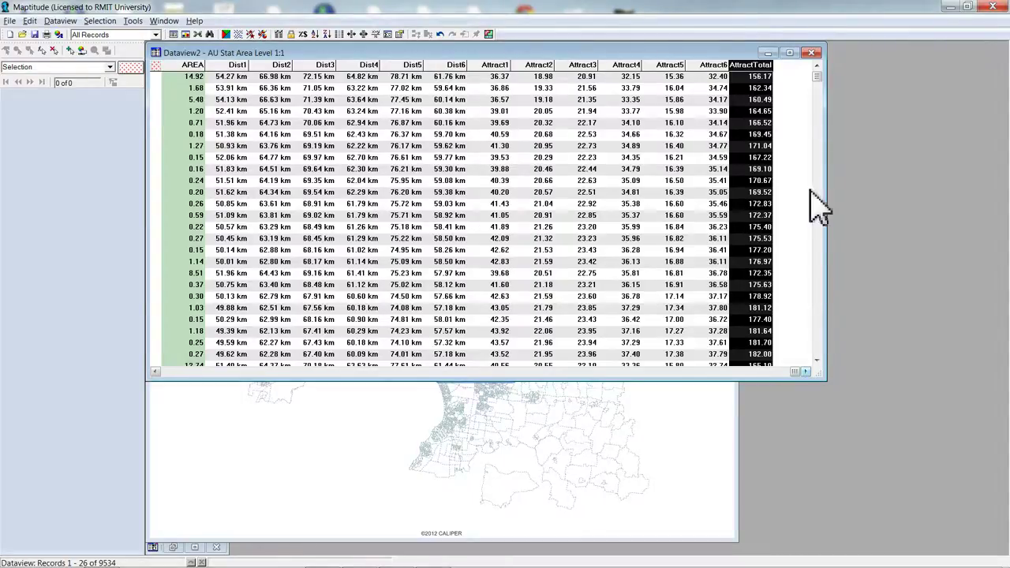
Open the statistical area table's structure for modification and add seven new fields after AttractTotal
click(60, 20)
click(95, 249)
click(668, 220)
click(667, 220)
click(668, 220)
click(667, 220)
click(667, 220)
click(667, 220)
click(667, 220)
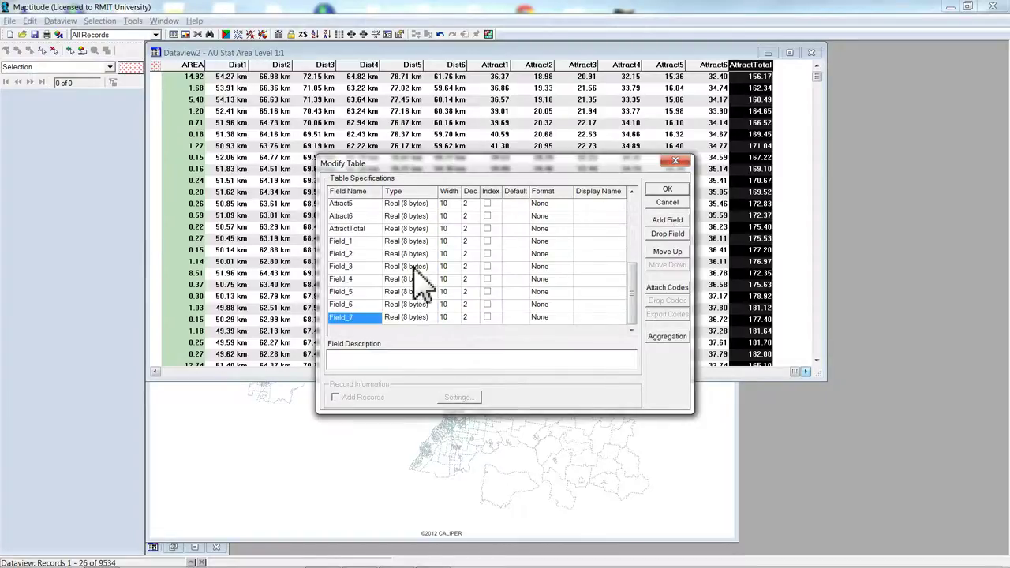
Name the first new field MarketShare and copy that name into the other six new fields
click(352, 242)
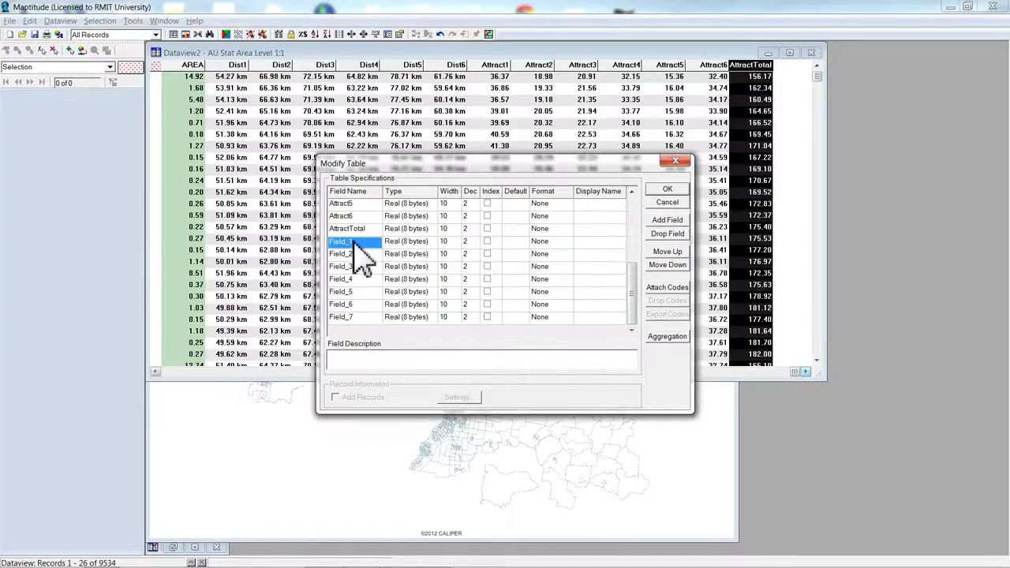
text(MarketShar)
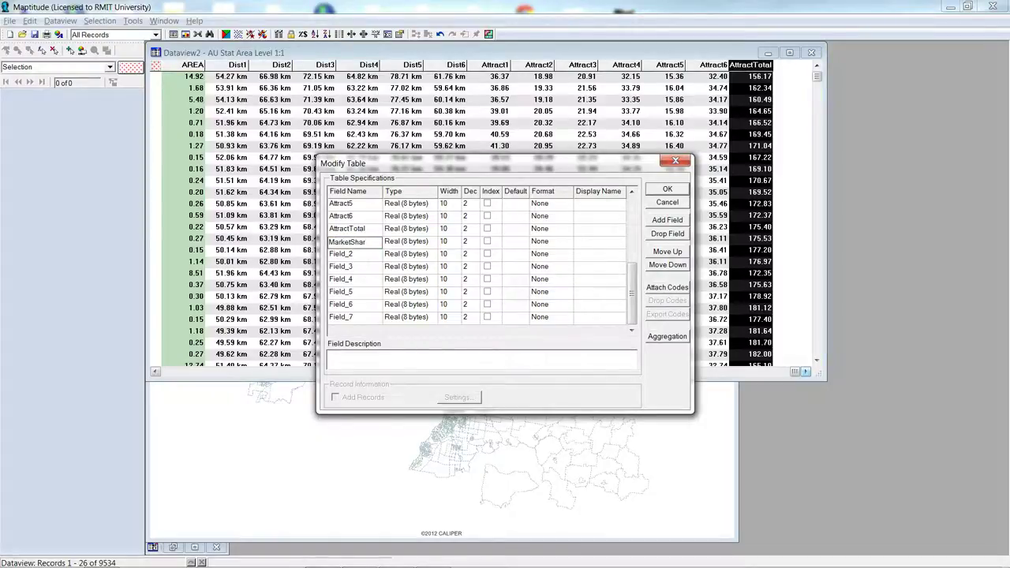
drag(379, 246, 332, 244)
key(ctrl+c)
click(347, 253)
key(ctrl+v)
click(355, 267)
key(ctrl+v)
click(357, 279)
key(ctrl+v)
click(361, 292)
key(ctrl+v)
click(363, 305)
key(ctrl+v)
click(359, 317)
key(ctrl+v)
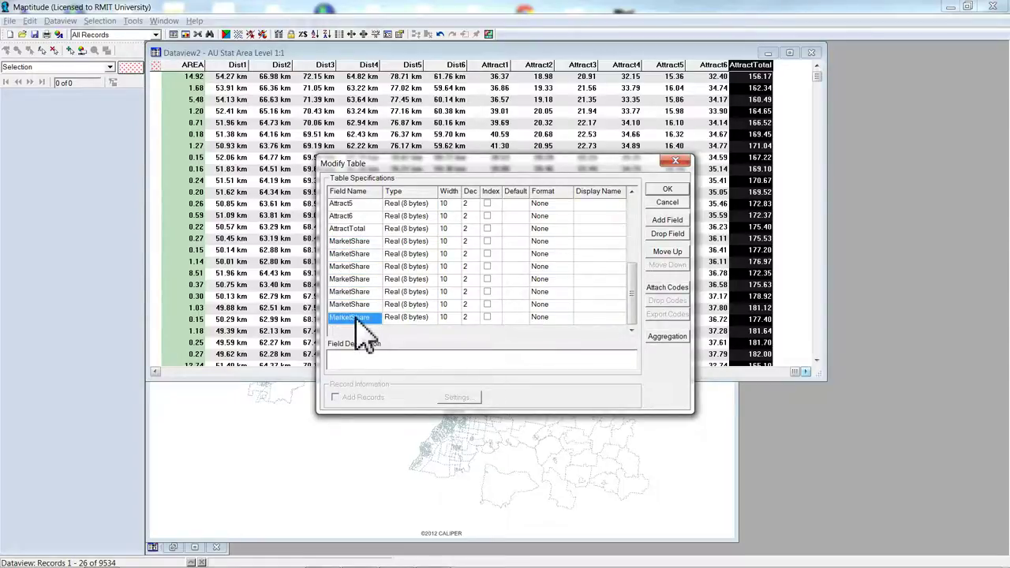
Append TOTAL to the last MarketShare field name and number the other six MarketShare1 through MarketShare6
click(372, 319)
text(TOTAL)
click(373, 243)
click(376, 243)
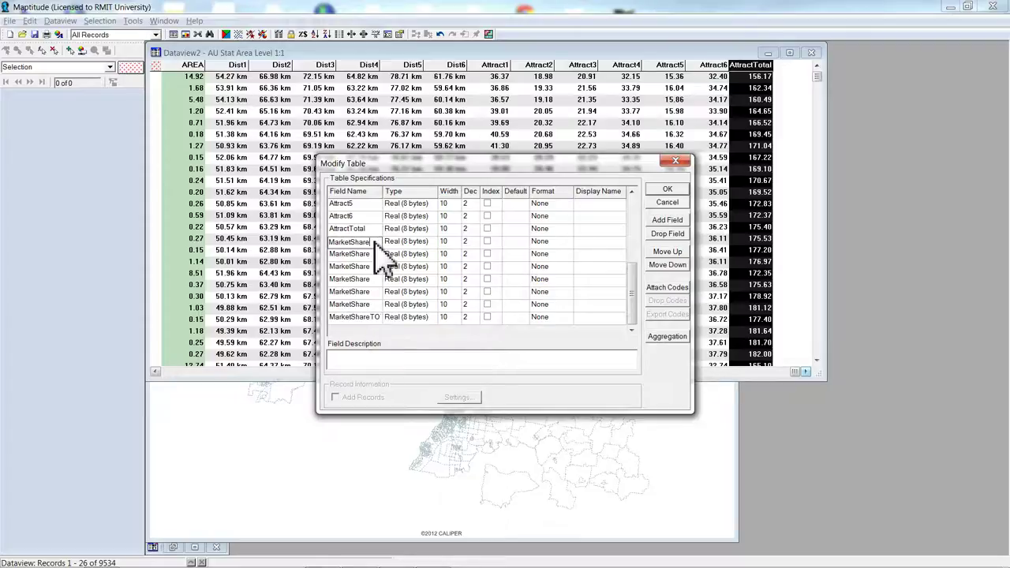
click(374, 255)
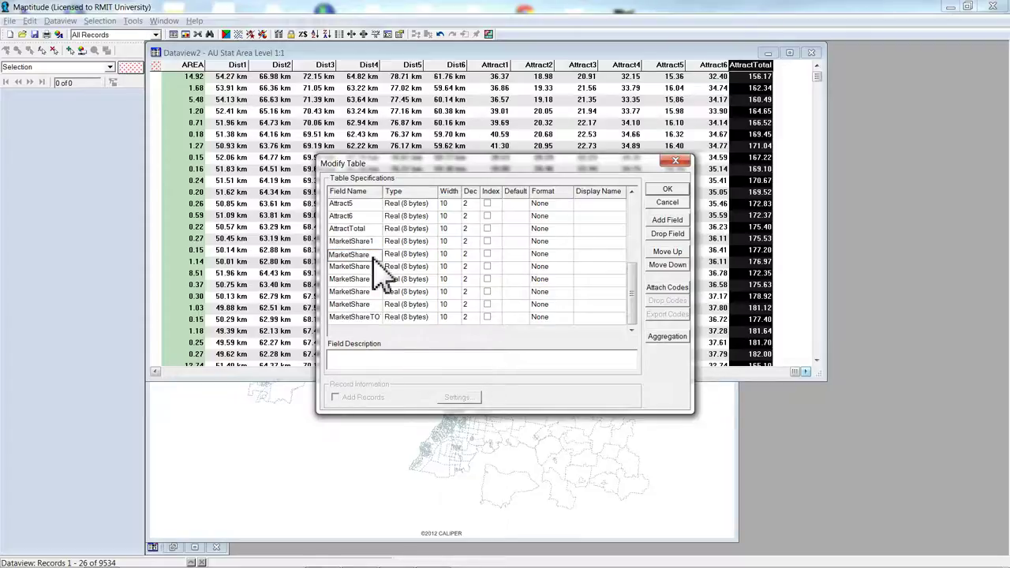
text(2)
click(376, 269)
text(3)
click(376, 281)
text(4)
click(376, 294)
text(5)
click(376, 304)
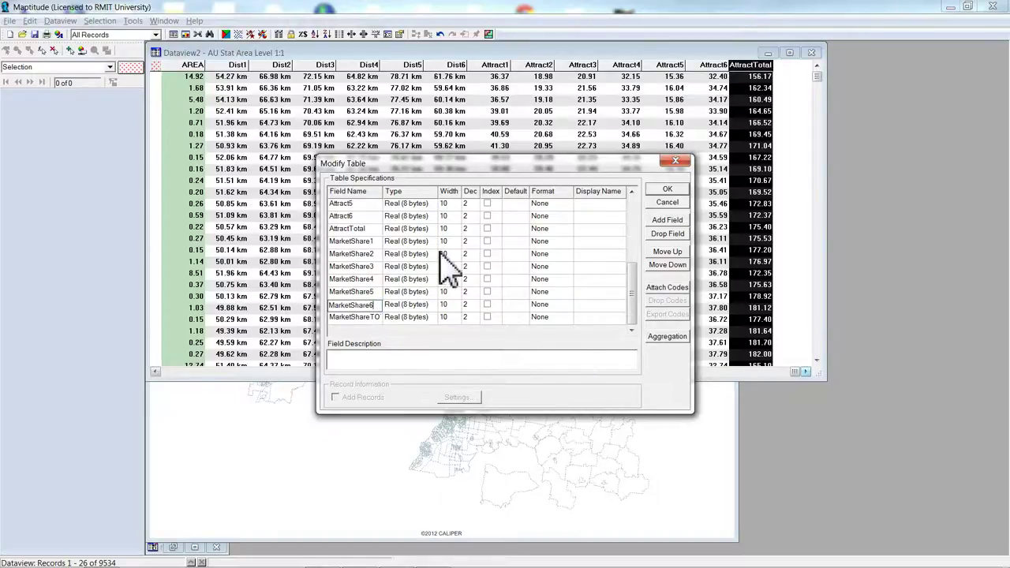
Set the format of all seven MarketShare fields to 12.34% and apply the table changes
click(551, 242)
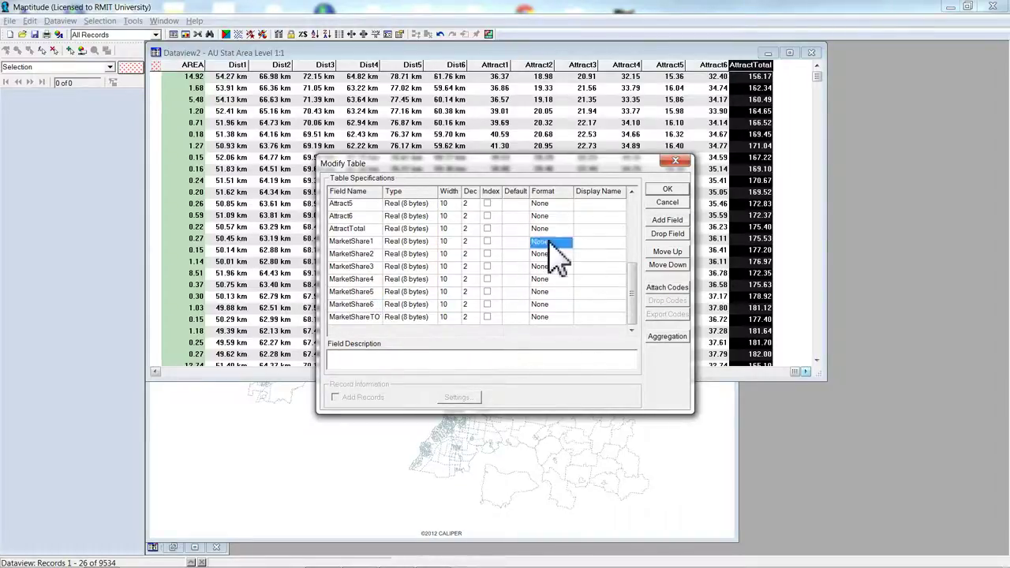
shift+click(550, 317)
click(567, 318)
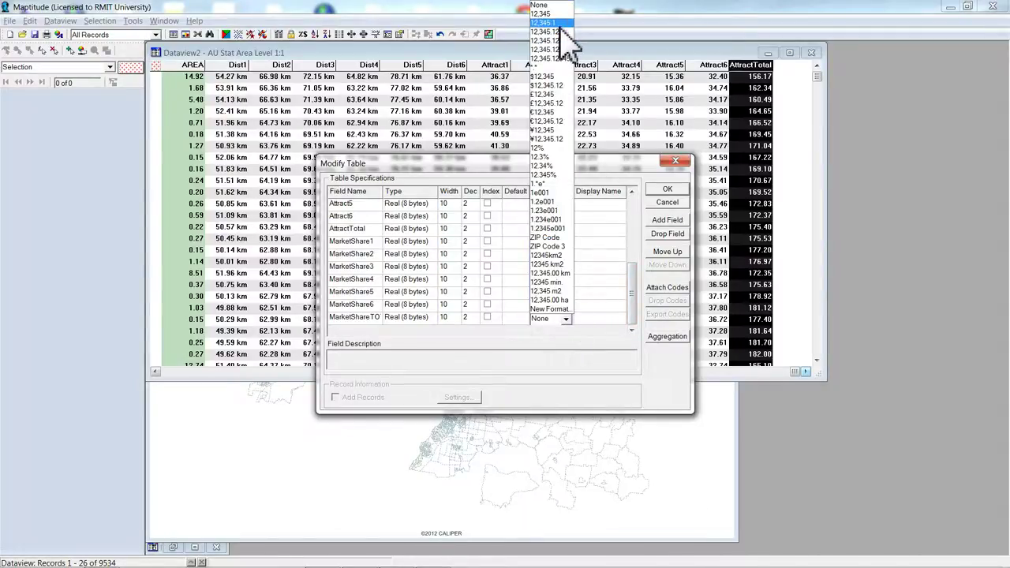
click(556, 167)
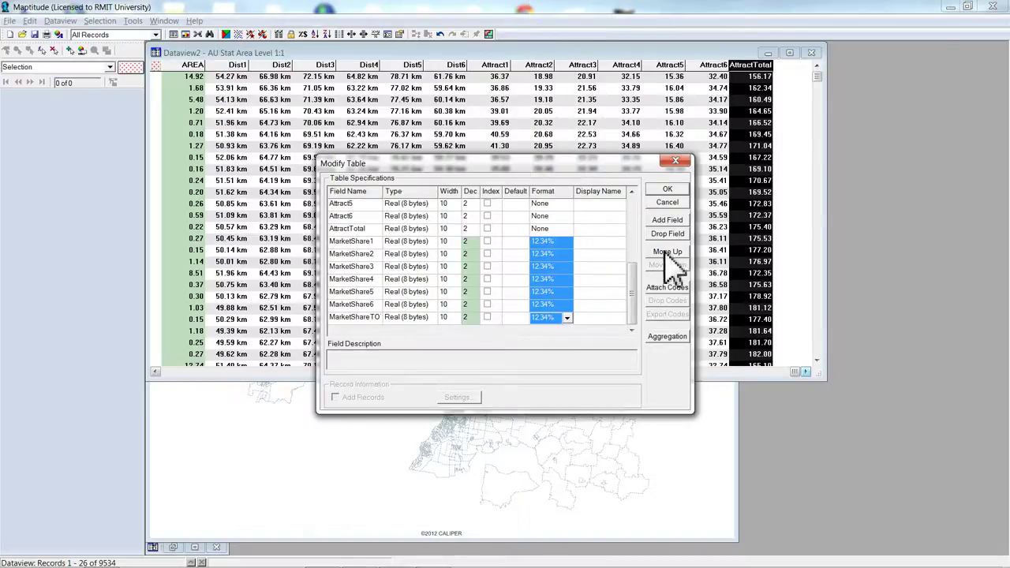
click(669, 189)
click(550, 319)
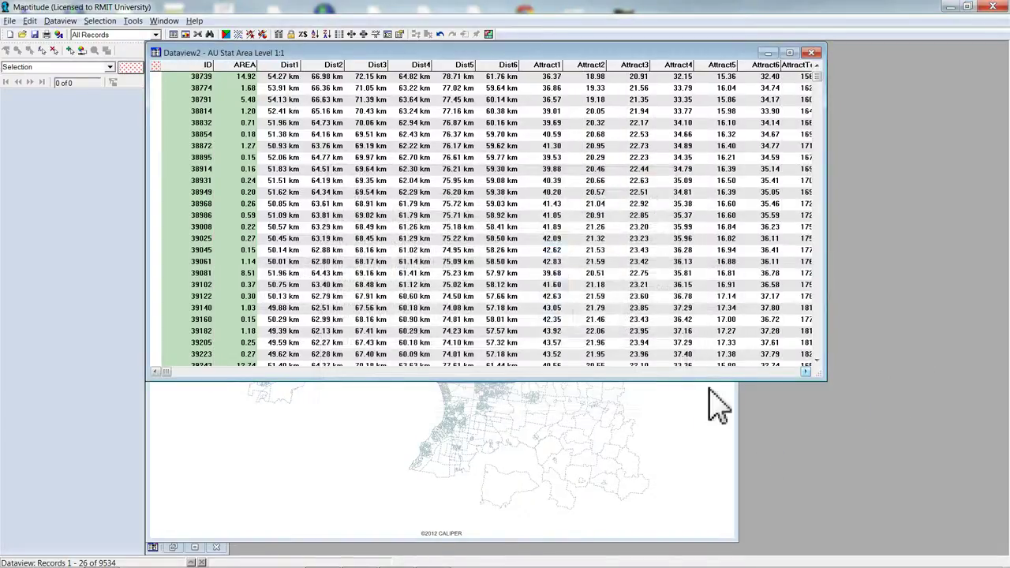
Fill the MarketShare1 column with the formula Attract1 / AttractTotal, copying the formula for reuse
click(804, 372)
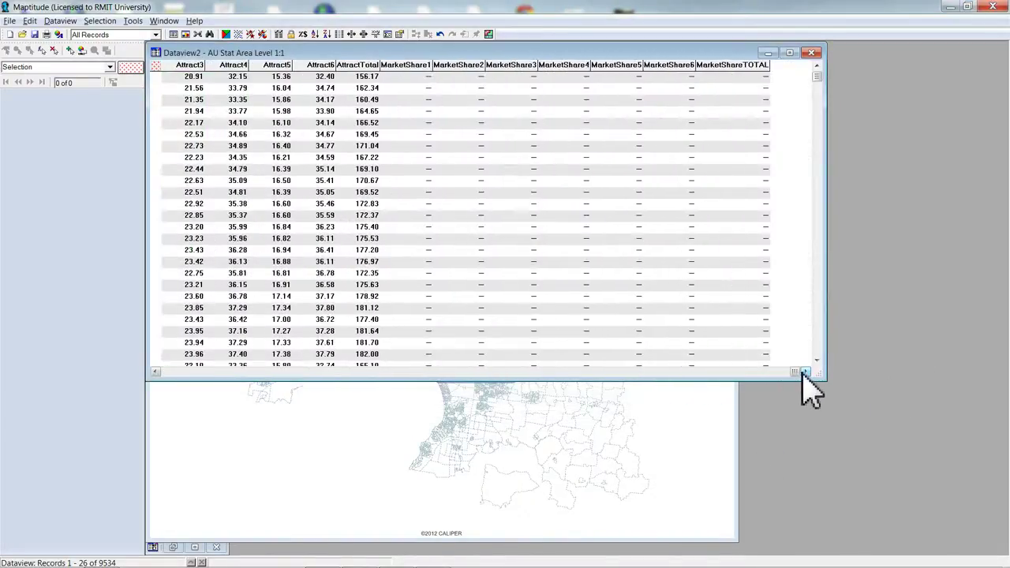
click(410, 67)
right_click(411, 67)
click(438, 180)
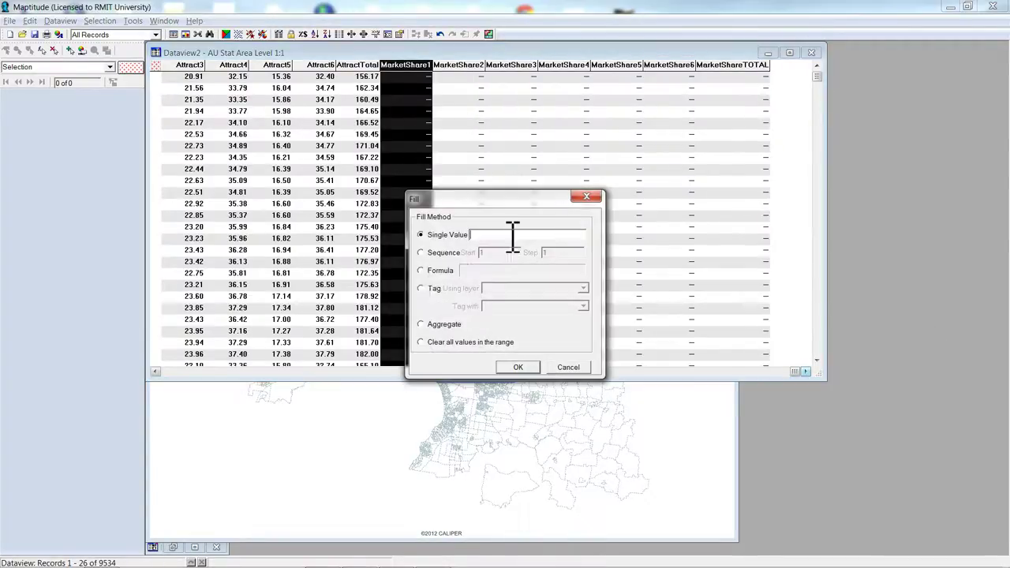
click(426, 271)
click(467, 312)
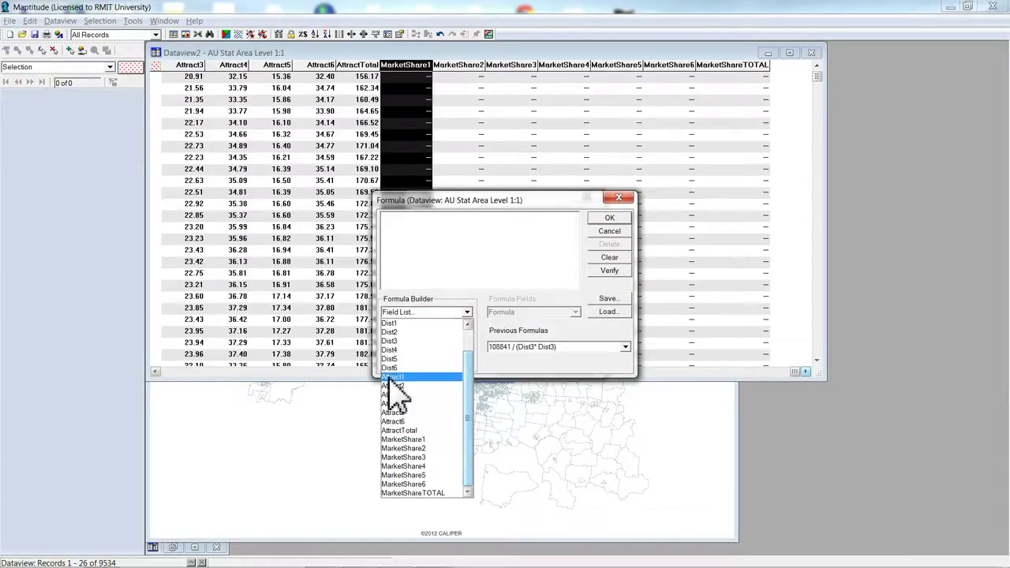
click(394, 402)
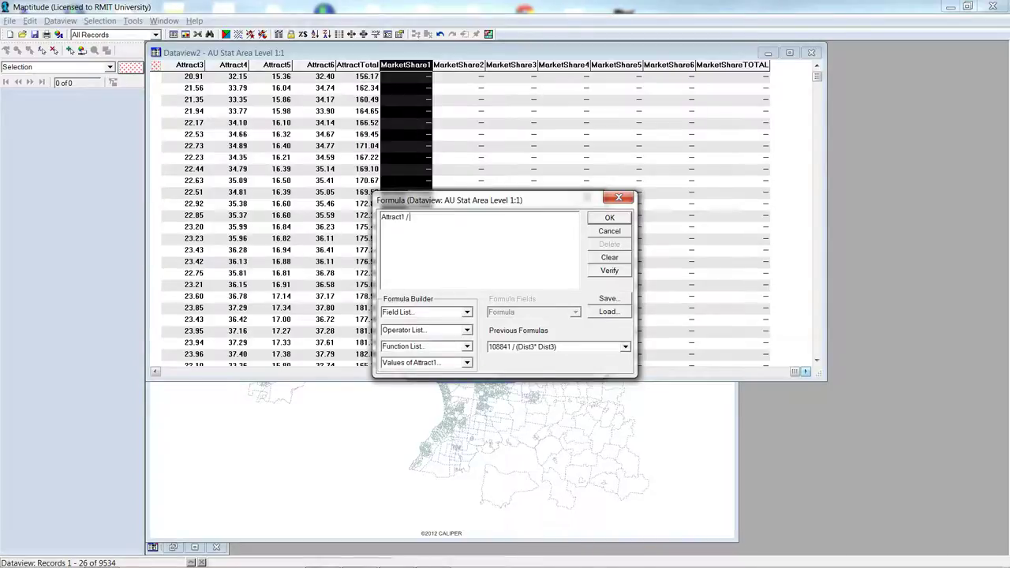
click(467, 312)
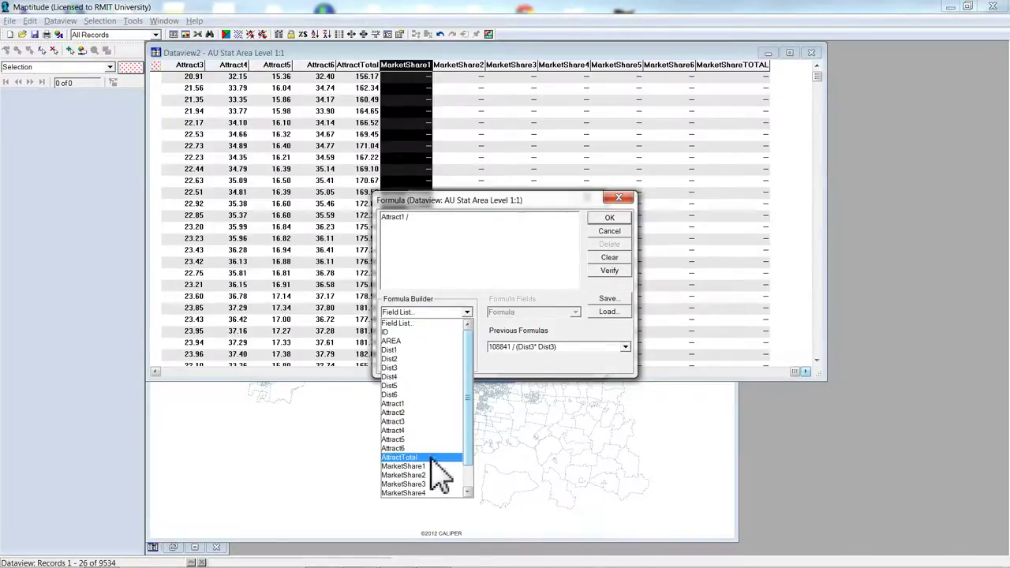
click(450, 406)
drag(467, 226, 380, 225)
key(ctrl+c)
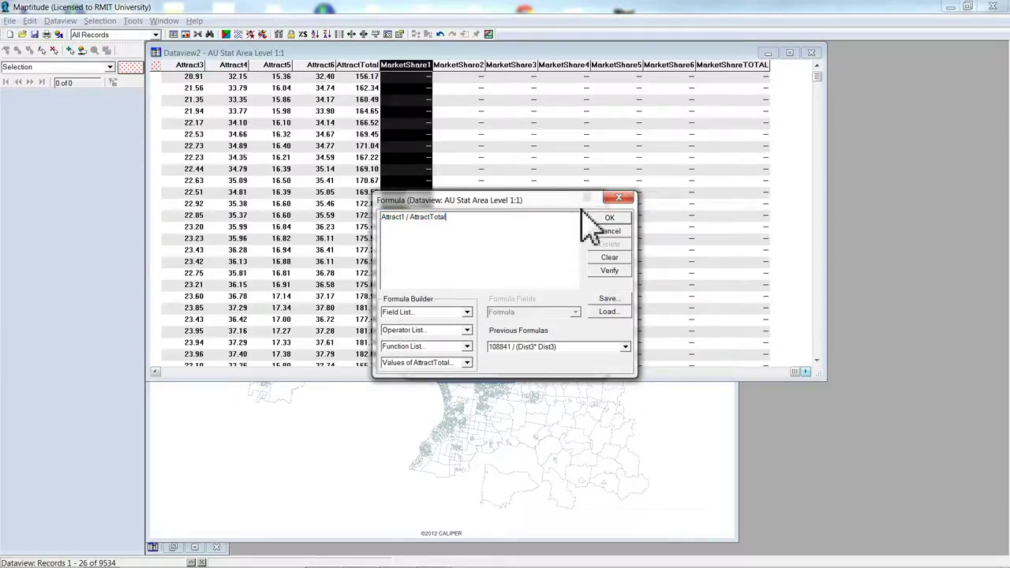
click(612, 219)
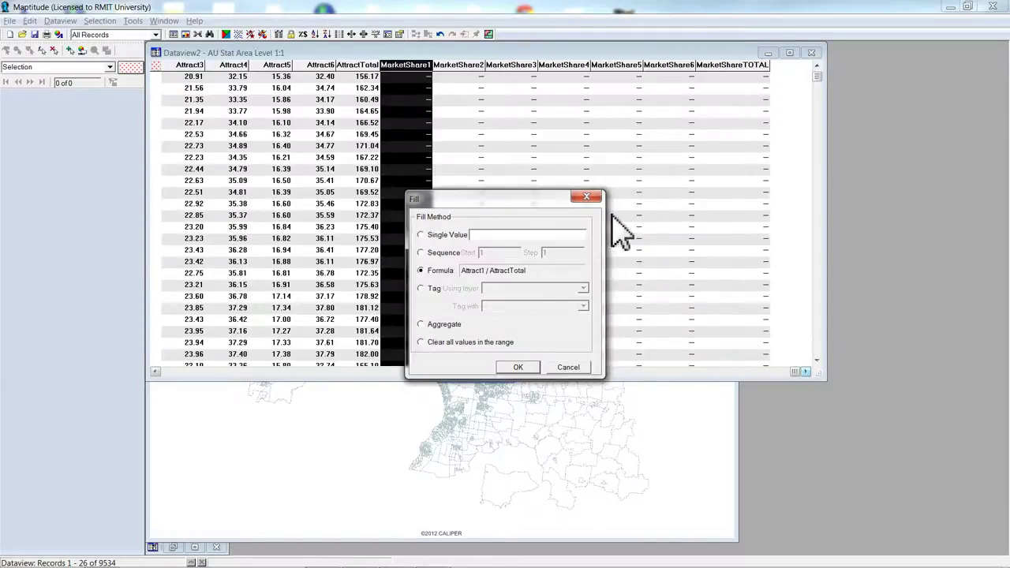
click(515, 368)
Fill the MarketShare2 column with the formula Attract2 / AttractTotal
click(458, 67)
right_click(464, 81)
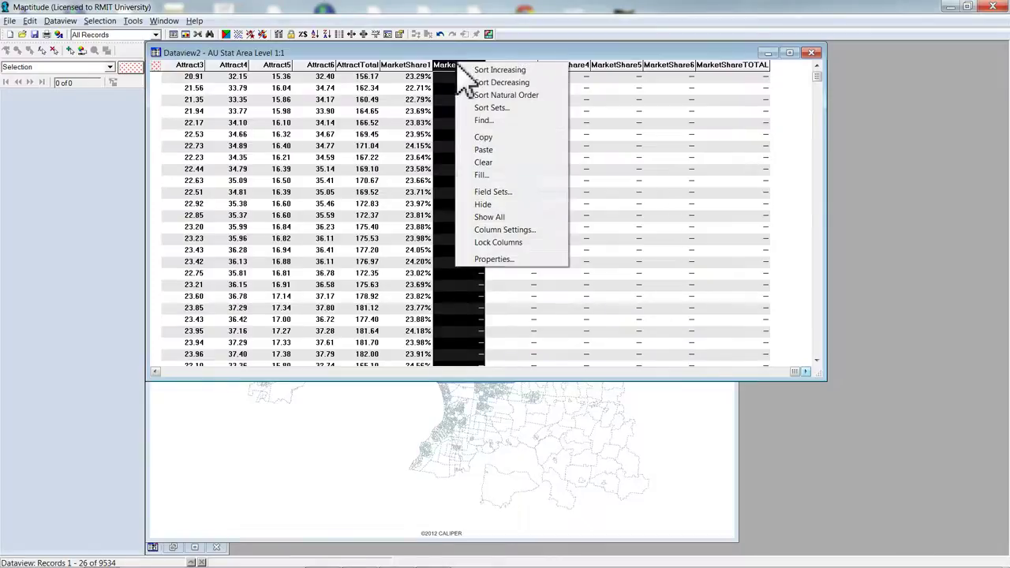
click(498, 182)
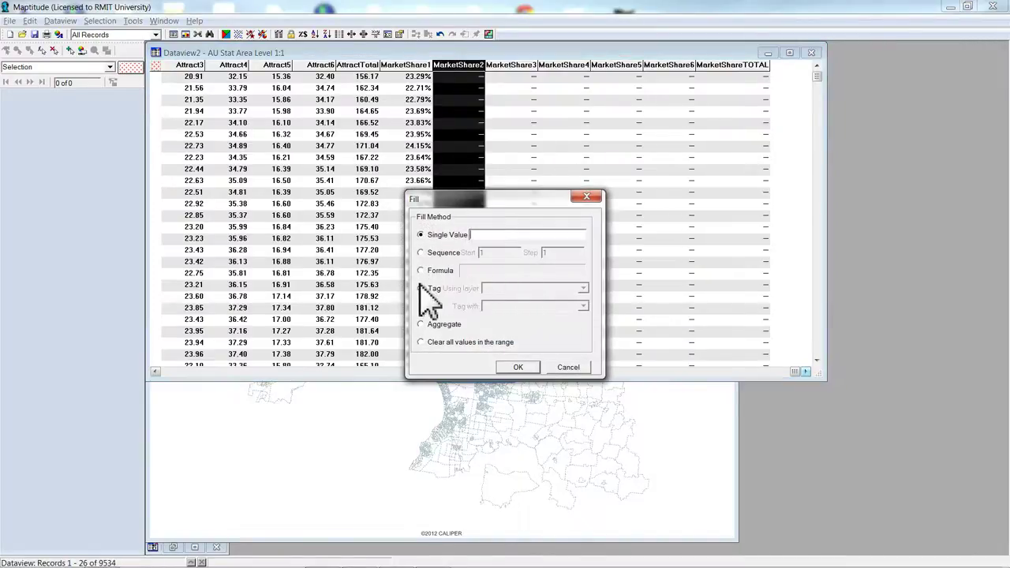
click(421, 270)
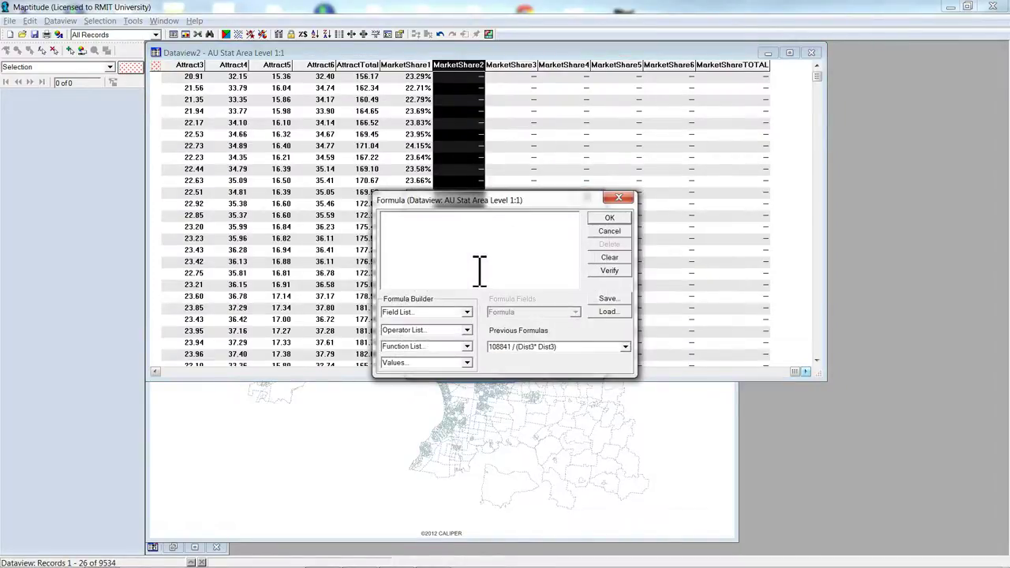
text(Attract1 / AttractTotal)
click(609, 218)
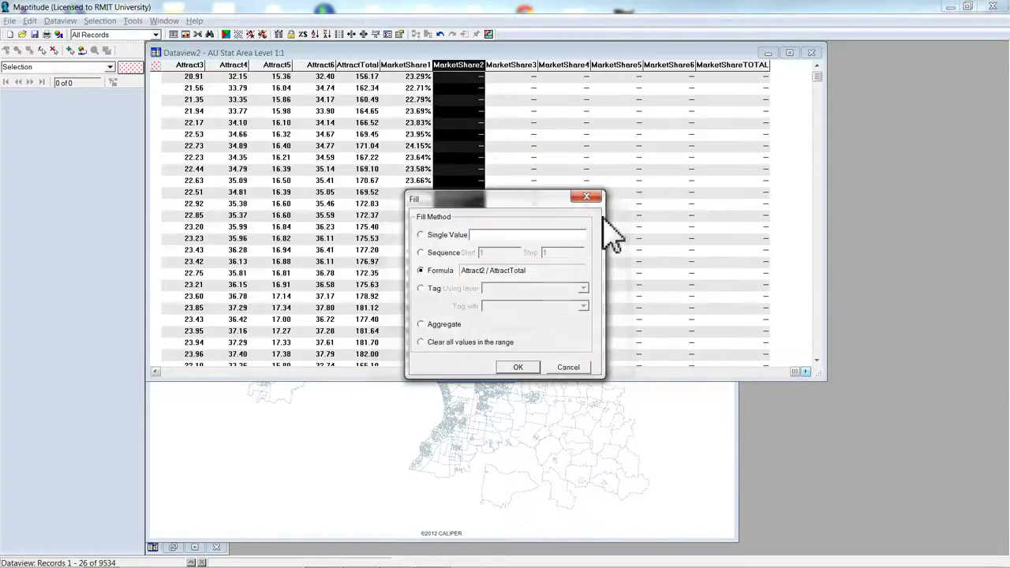
click(519, 366)
Fill the MarketShare3 column with the formula Attract3 / AttractTotal
click(523, 69)
right_click(523, 70)
click(562, 179)
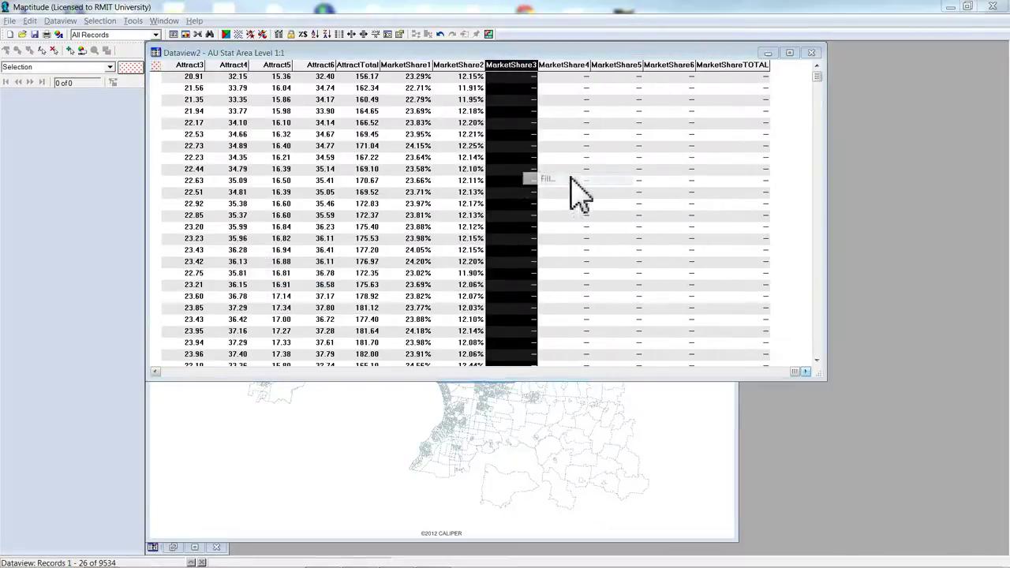
click(421, 271)
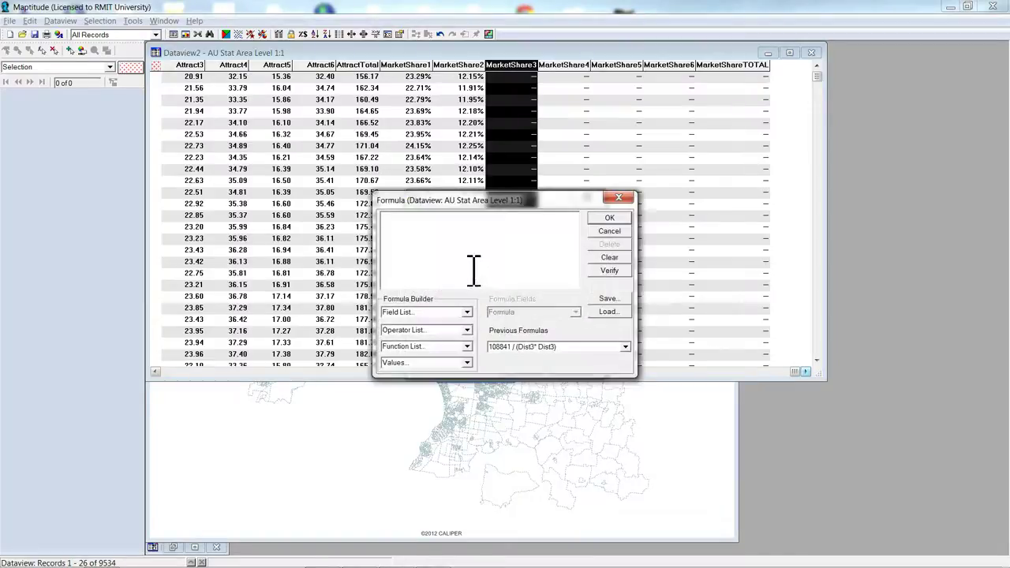
key(ctrl+v)
click(609, 217)
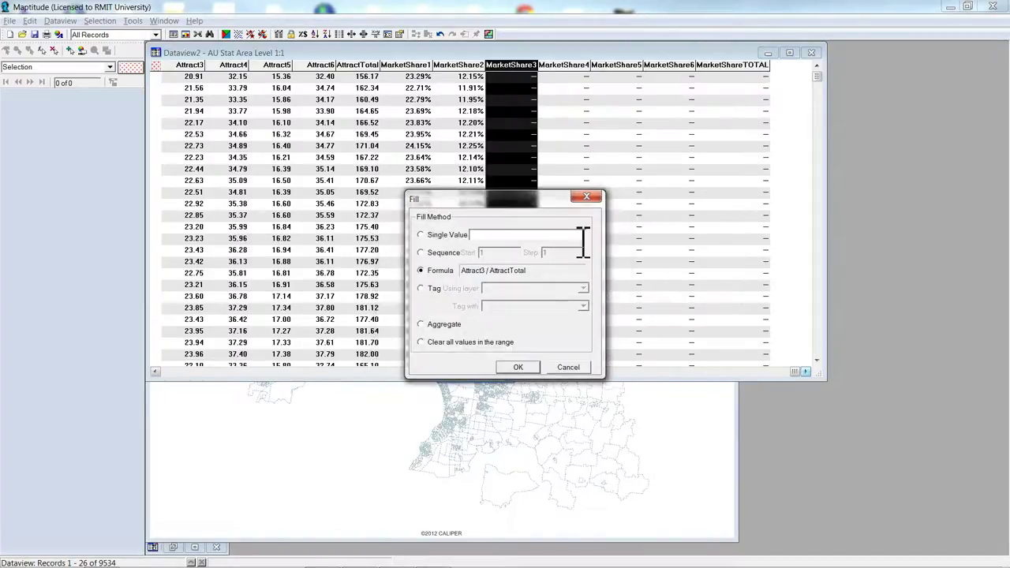
click(518, 367)
Fill the MarketShare4 column with the formula Attract4 / AttractTotal
click(566, 65)
right_click(567, 64)
click(619, 178)
click(471, 277)
text(Attract1 / AttractTotal)
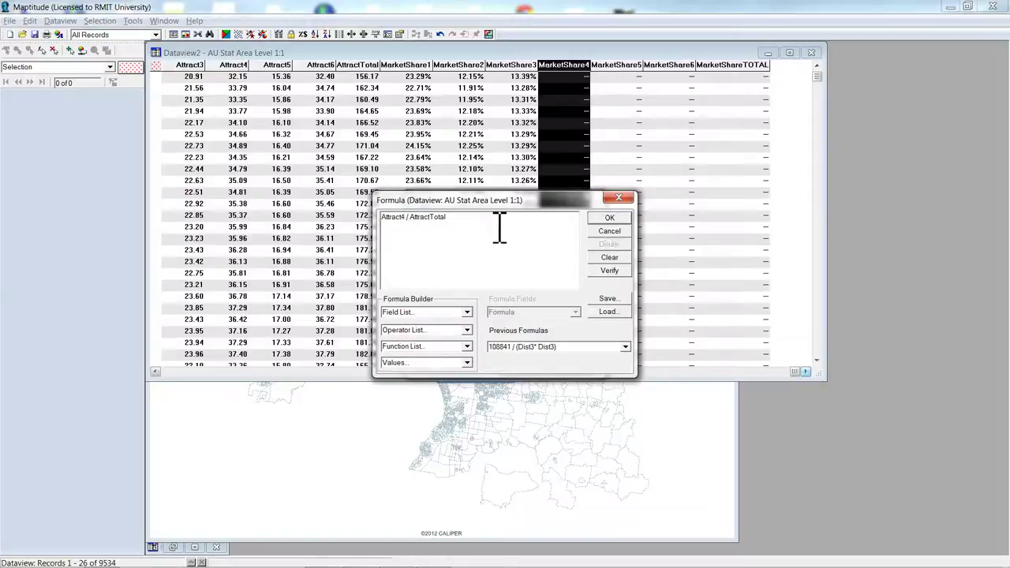
click(610, 218)
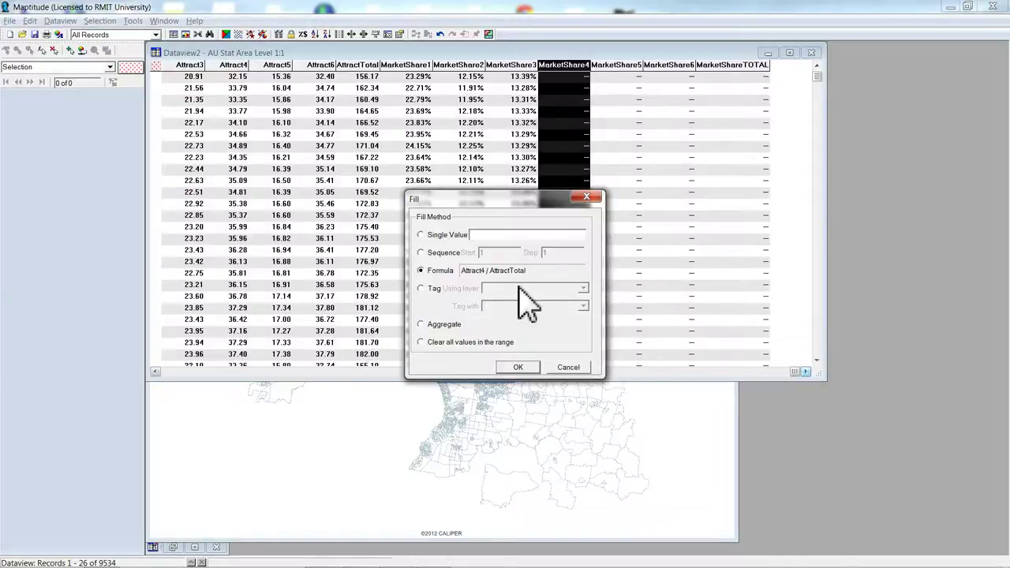
click(516, 367)
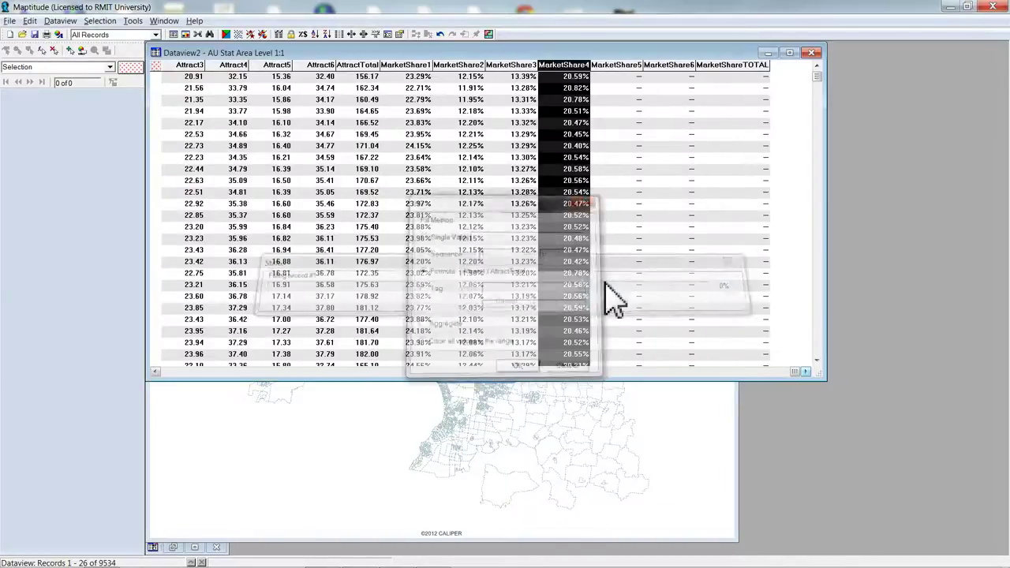
Fill the MarketShare5 column with the formula Attract5 / AttractTotal
click(617, 66)
right_click(624, 83)
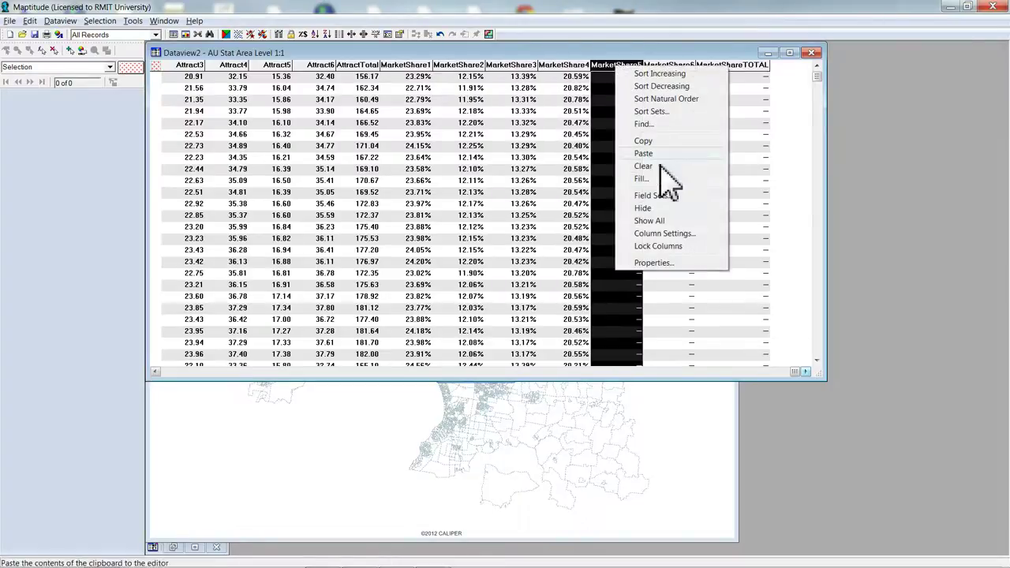
click(663, 182)
click(483, 271)
key(ctrl+v)
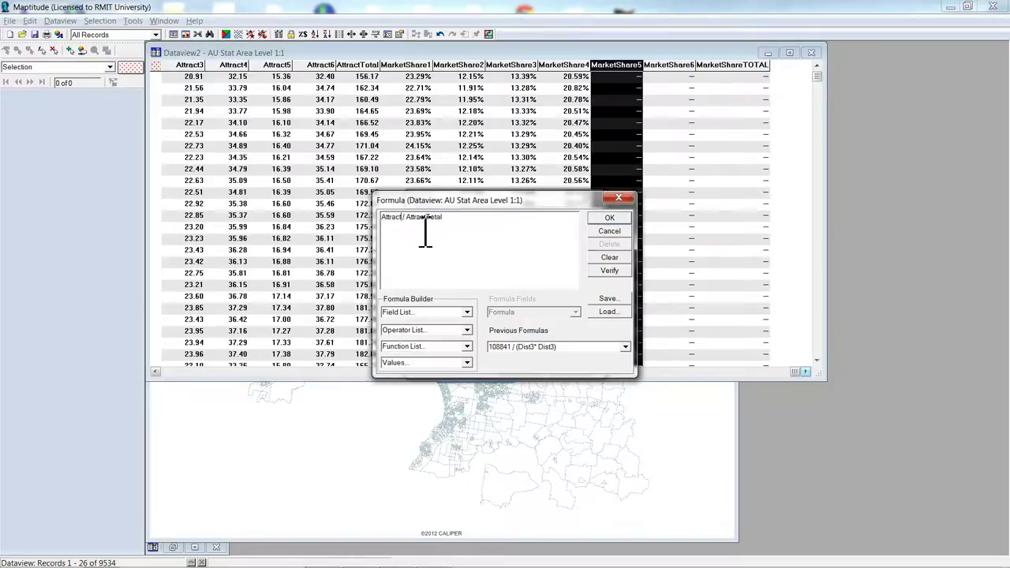
click(609, 218)
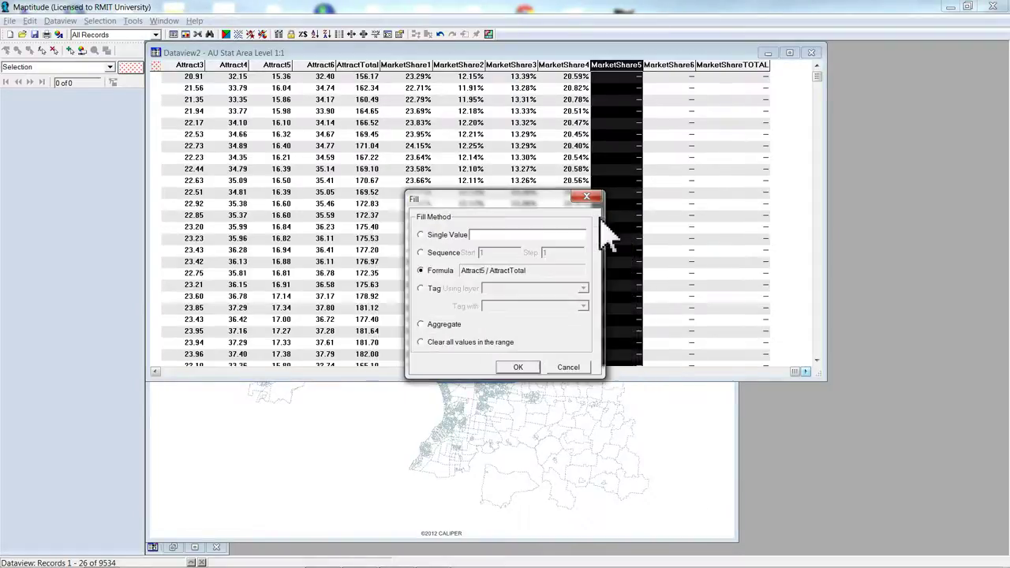
click(517, 367)
Fill the MarketShare6 column with the formula Attract6 / AttractTotal
click(670, 65)
right_click(668, 66)
click(708, 179)
click(442, 276)
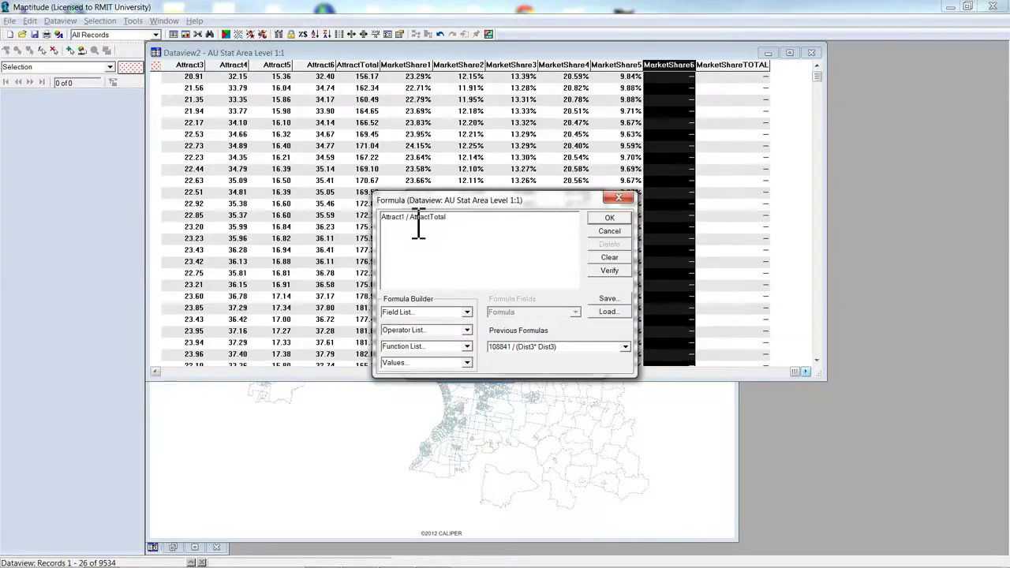
click(617, 219)
click(582, 365)
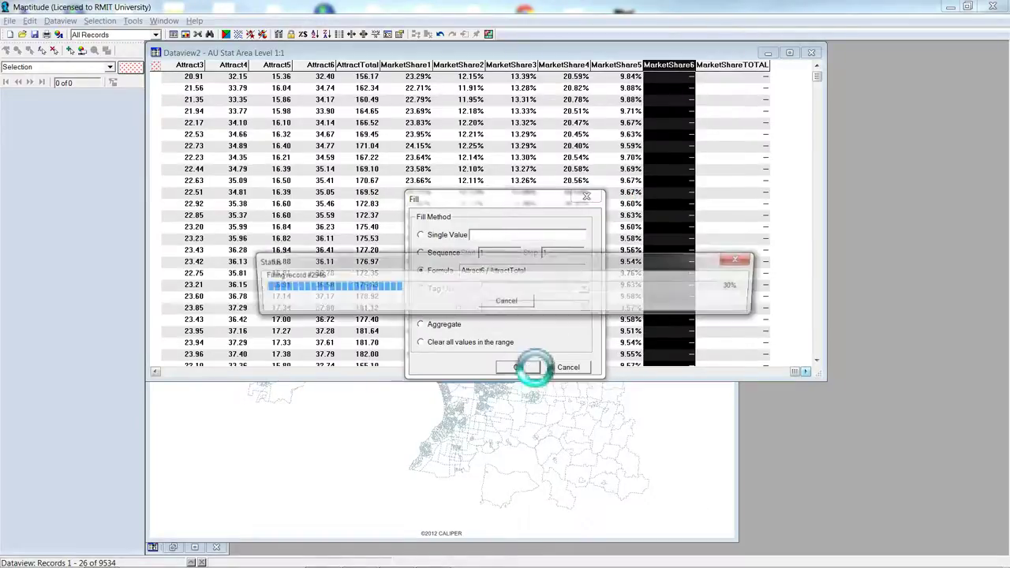
Begin a formula fill for the MarketShareTOTAL column with the MarketShare1 field followed by a plus sign
right_click(746, 81)
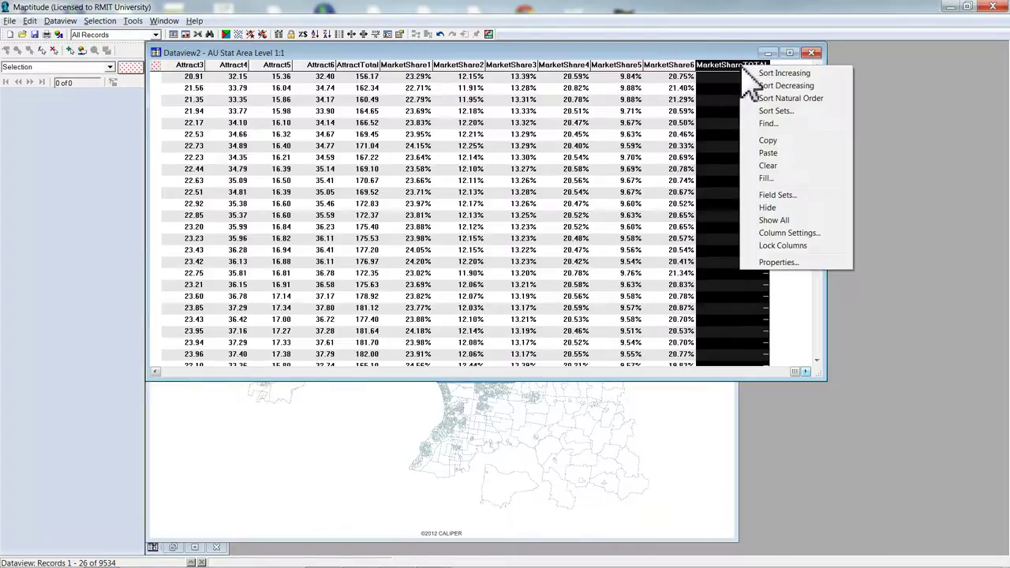
click(769, 180)
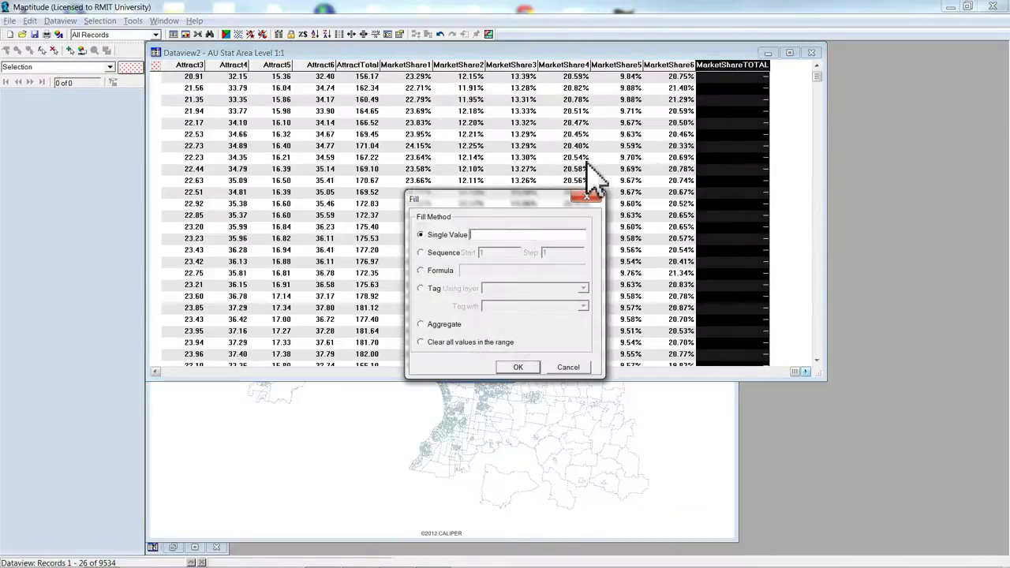
click(440, 270)
click(467, 312)
drag(469, 335, 477, 426)
click(442, 439)
text(+)
Copy the MarketShare1+ term and repeat it in the formula until it holds five terms
drag(442, 219, 385, 225)
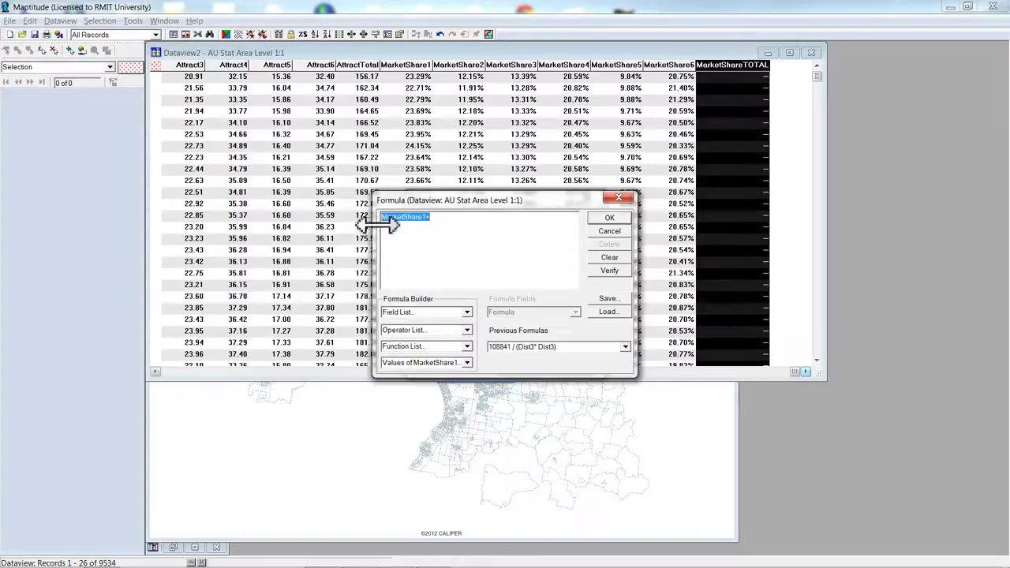
key(ctrl+c)
key(ctrl+v)
key(ctrl+v)
key(ctrl+v)
key(ctrl+v)
key(ctrl+v)
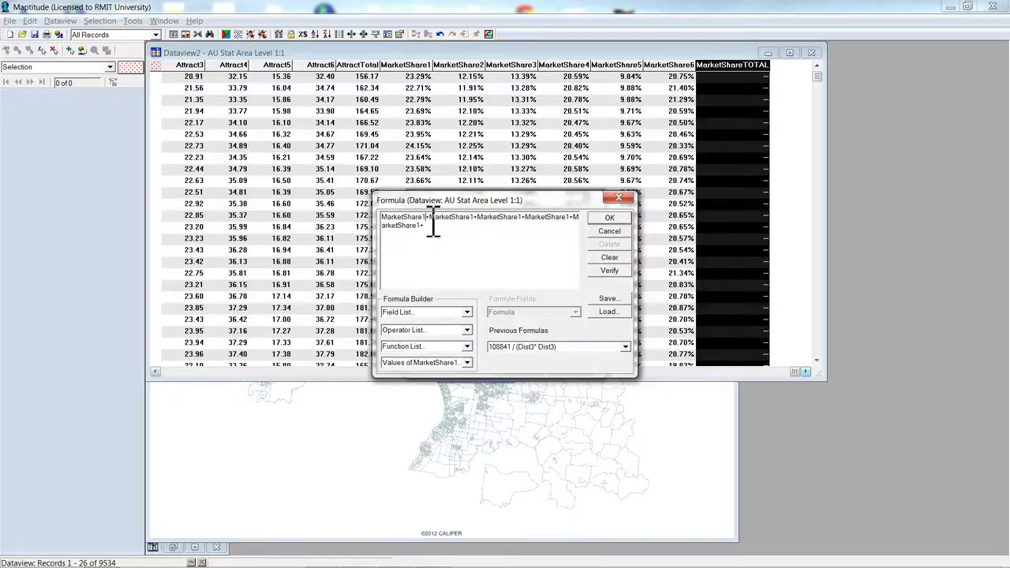
Add the missing term, renumber the repeated terms so the formula sums MarketShare1 through MarketShare6, and fill the MarketShareTOTAL column with it
click(473, 218)
key(BackSpace)
text(2)
click(520, 218)
key(Delete)
text(3)
click(570, 219)
key(Delete)
text(4)
click(436, 233)
key(ctrl+v)
click(609, 218)
click(518, 367)
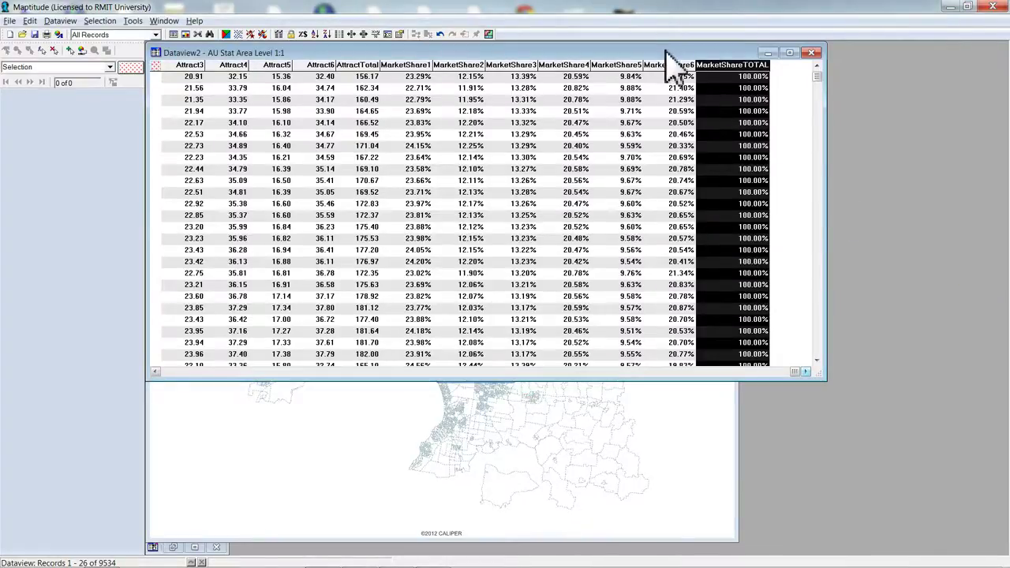
Create a colour-themed map of the statistical areas based on the MarketShare1 column
click(418, 67)
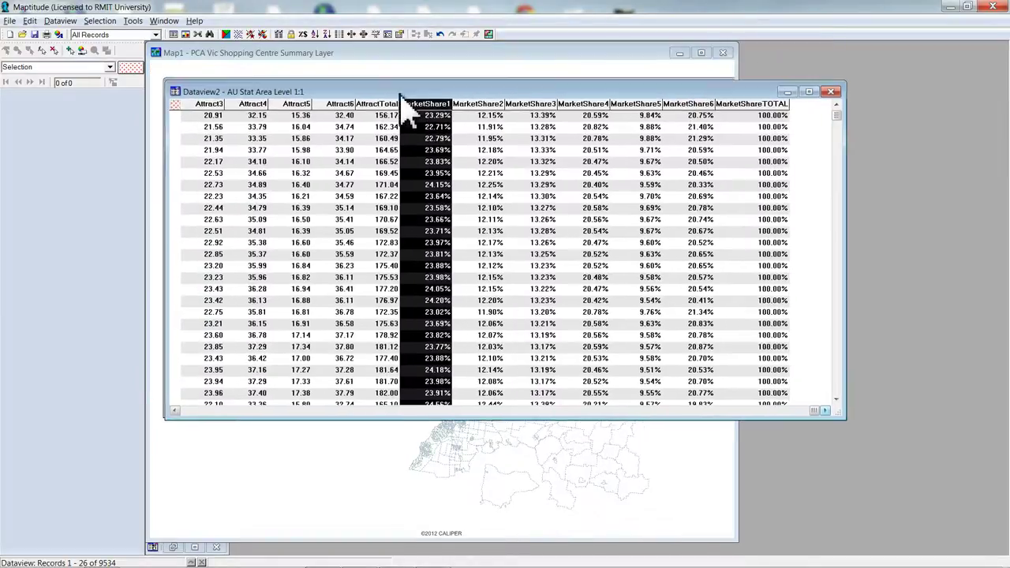
click(224, 34)
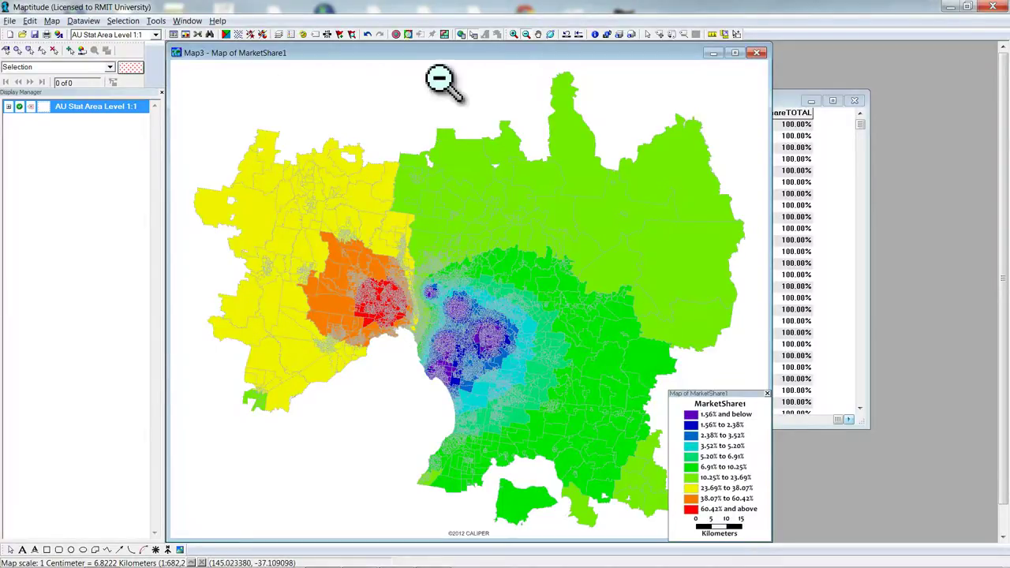
Examine the low-share clusters east of the bay on the MarketShare1 map in close-up, and return to the wider region
click(514, 34)
drag(410, 287, 515, 403)
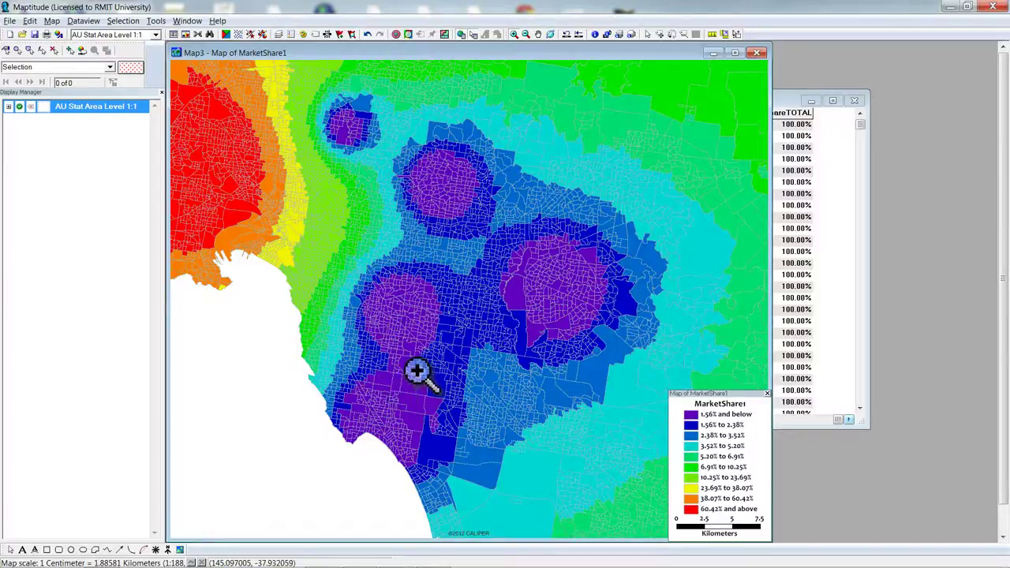
scroll(450, 281, down, 1)
scroll(624, 272, down, 1)
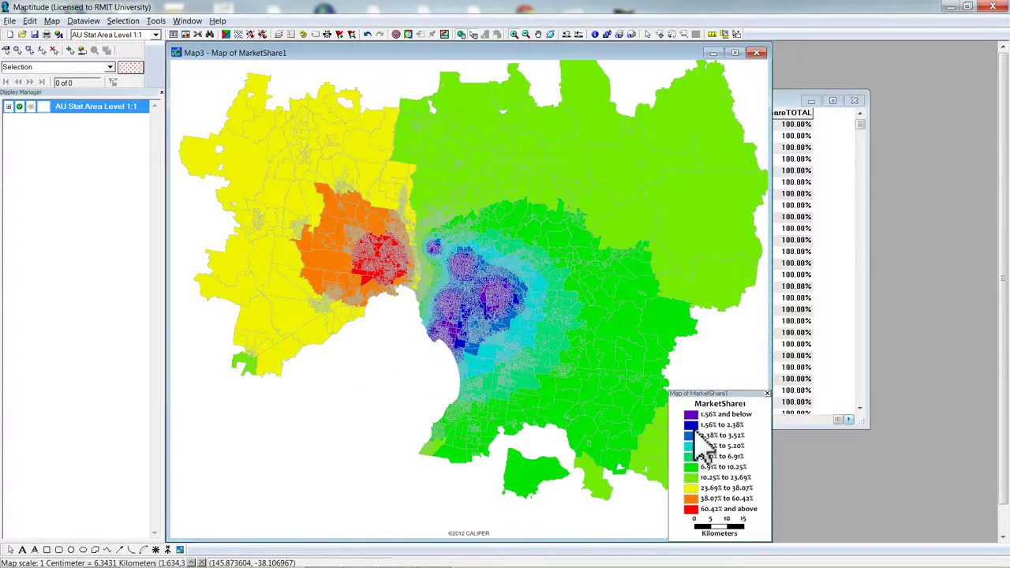